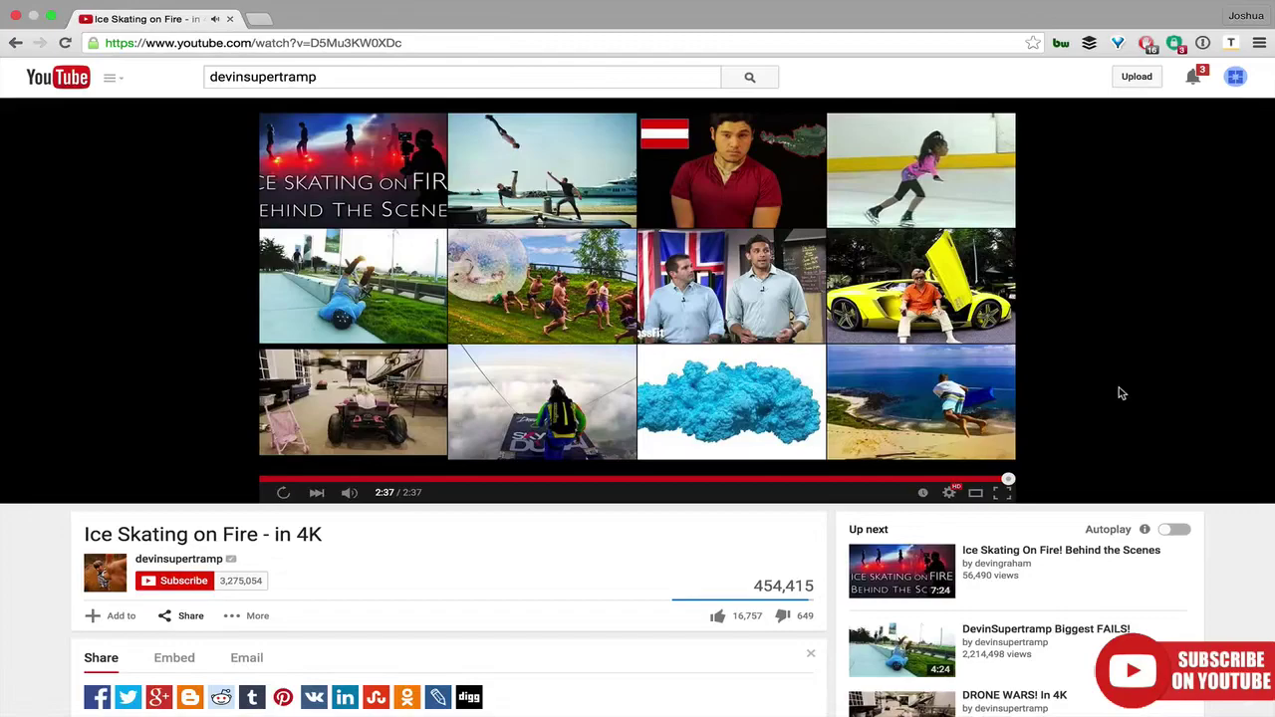
# Turn on YouTube autoplay before watching the Lindsey Stirling 'Elements' end-screen example.
pyautogui.click(1173, 528)
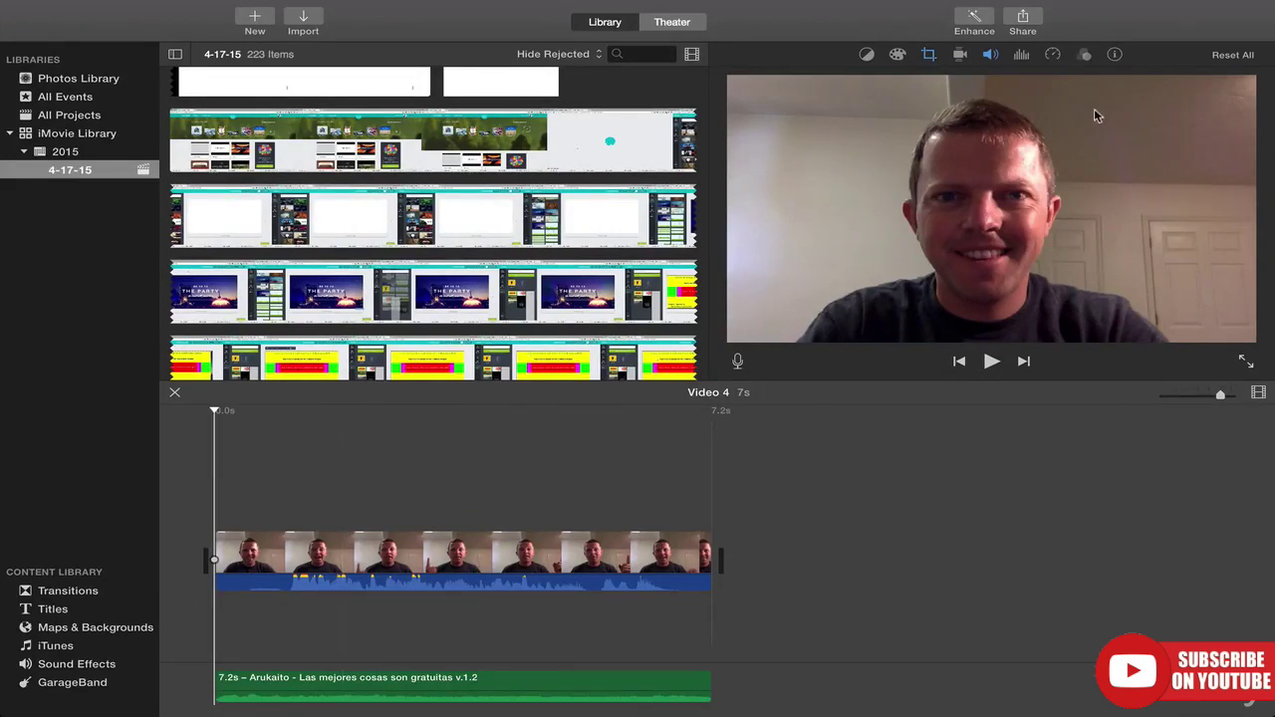
# Preview the talking-head clip, then layer the outdoor field clip above it in Video 4.
pyautogui.press('space')
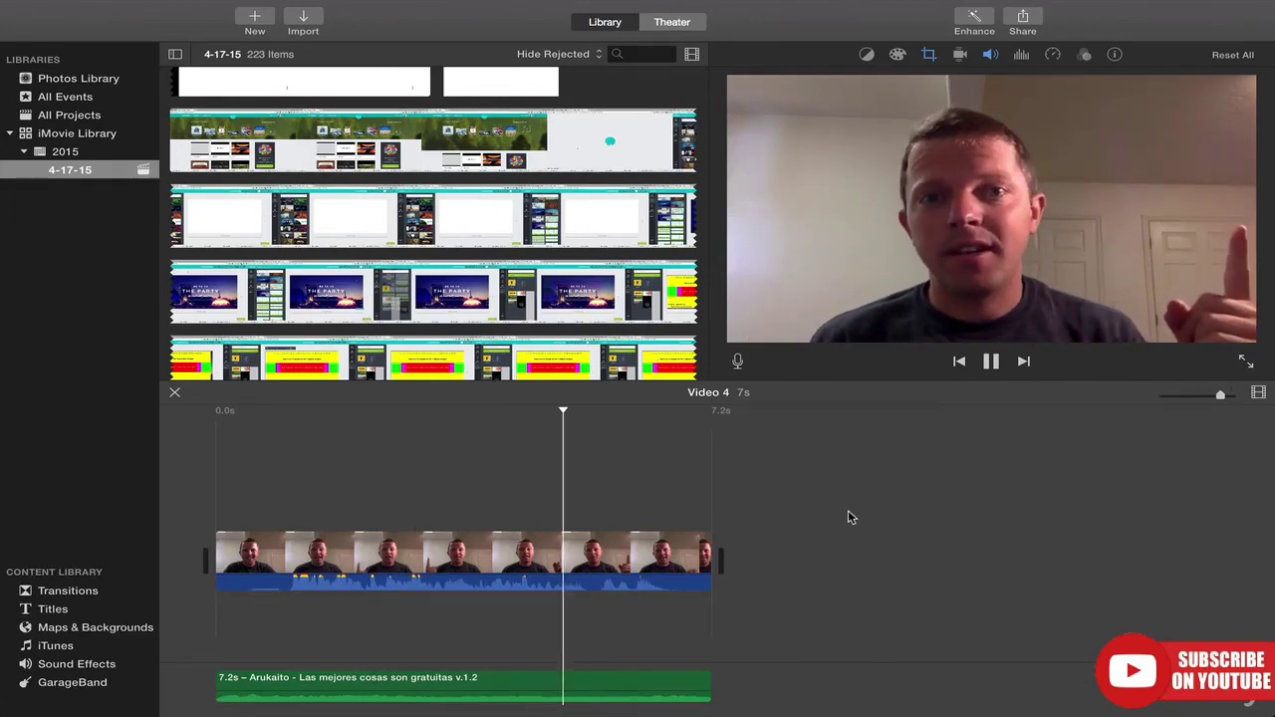
pyautogui.press('space')
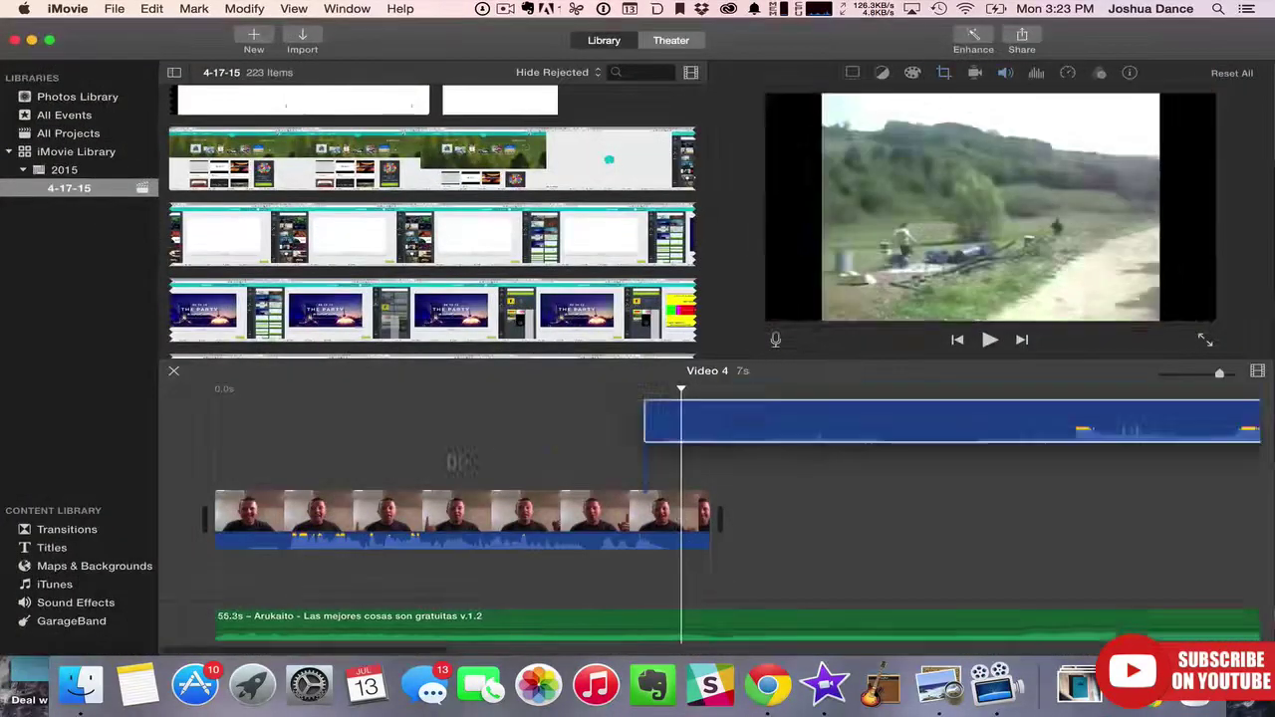
pyautogui.moveTo(449, 461); pyautogui.dragTo(220, 454)
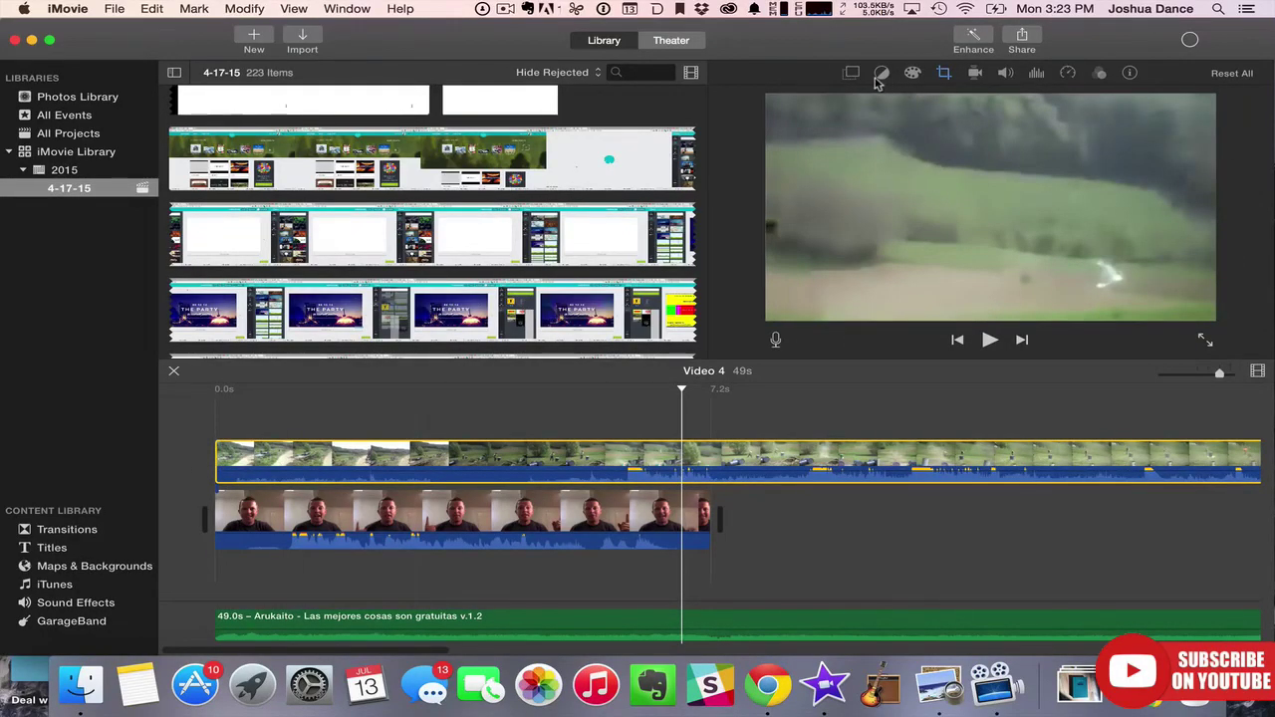
# Make the field clip a Picture in Picture inset positioned in the frame's upper-left.
pyautogui.click(851, 74)
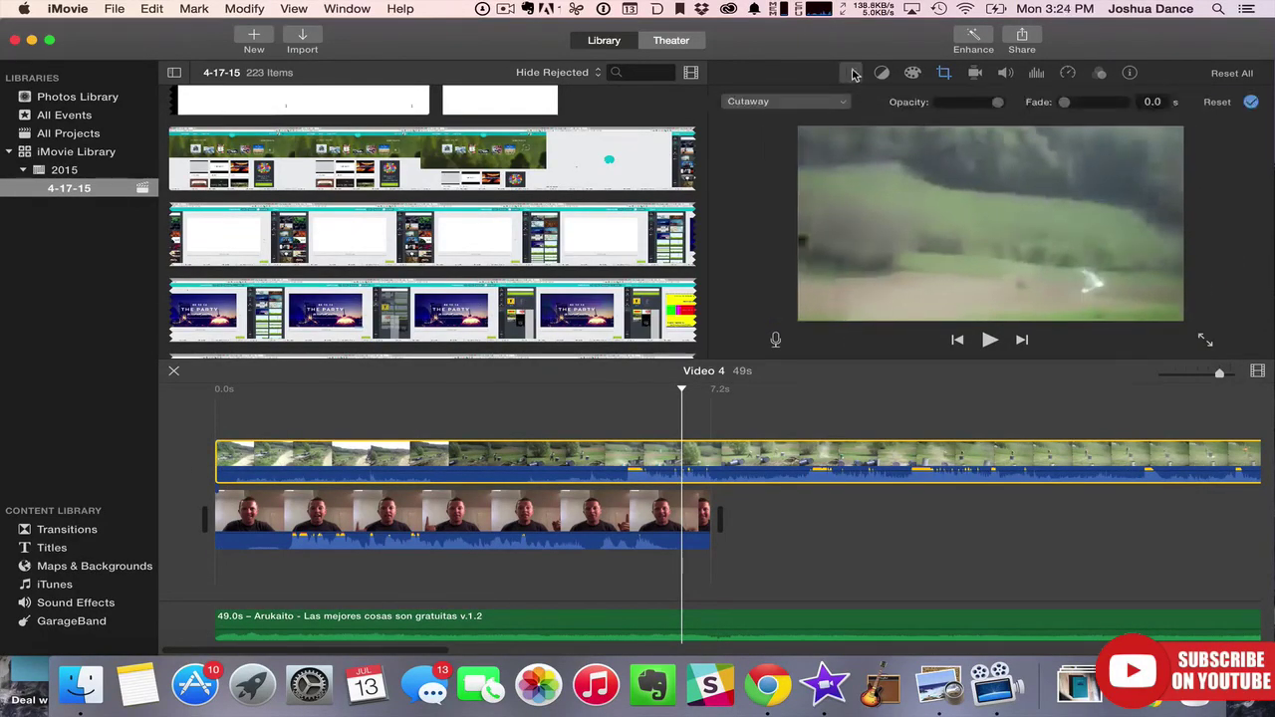
pyautogui.click(779, 104)
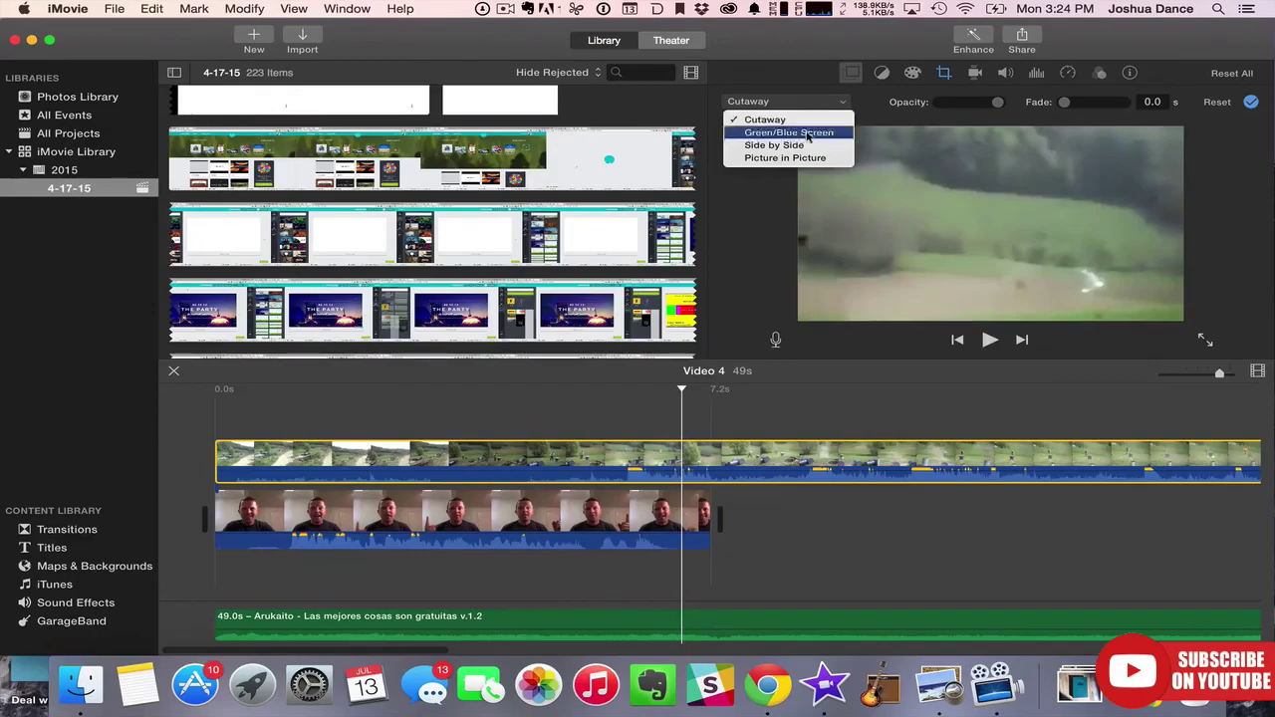
pyautogui.click(785, 158)
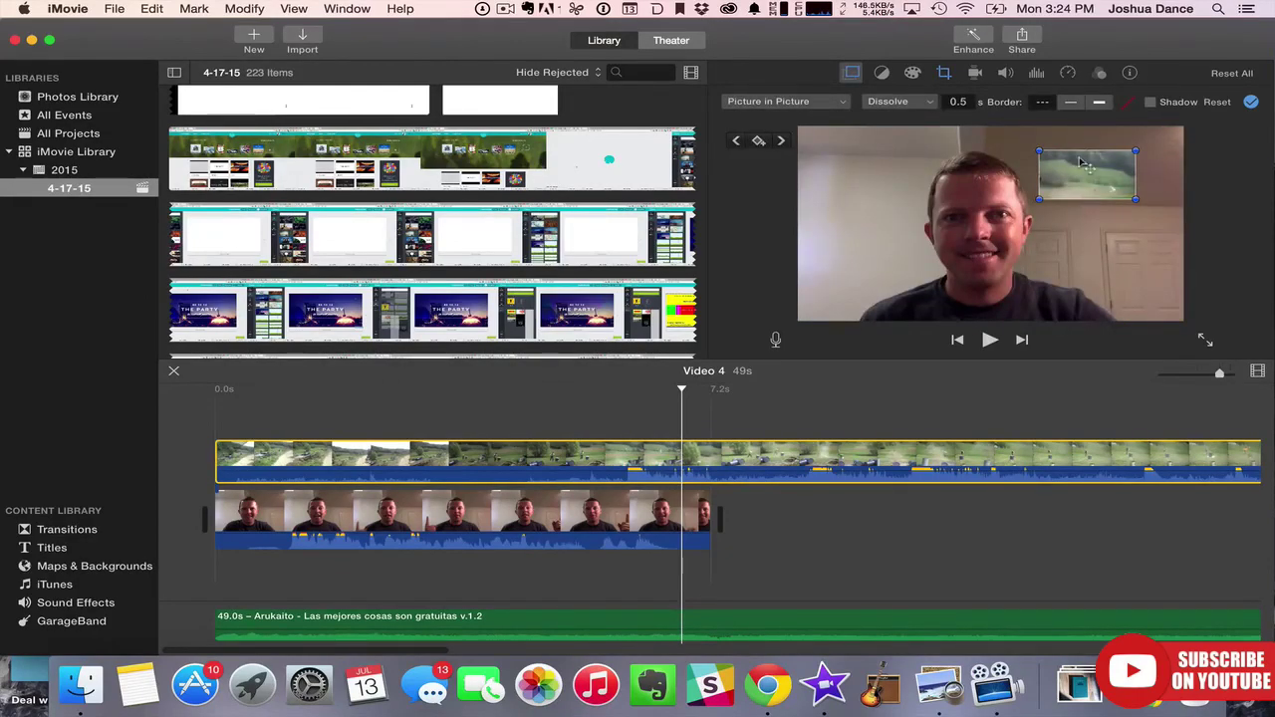
pyautogui.moveTo(1080, 162); pyautogui.dragTo(867, 178)
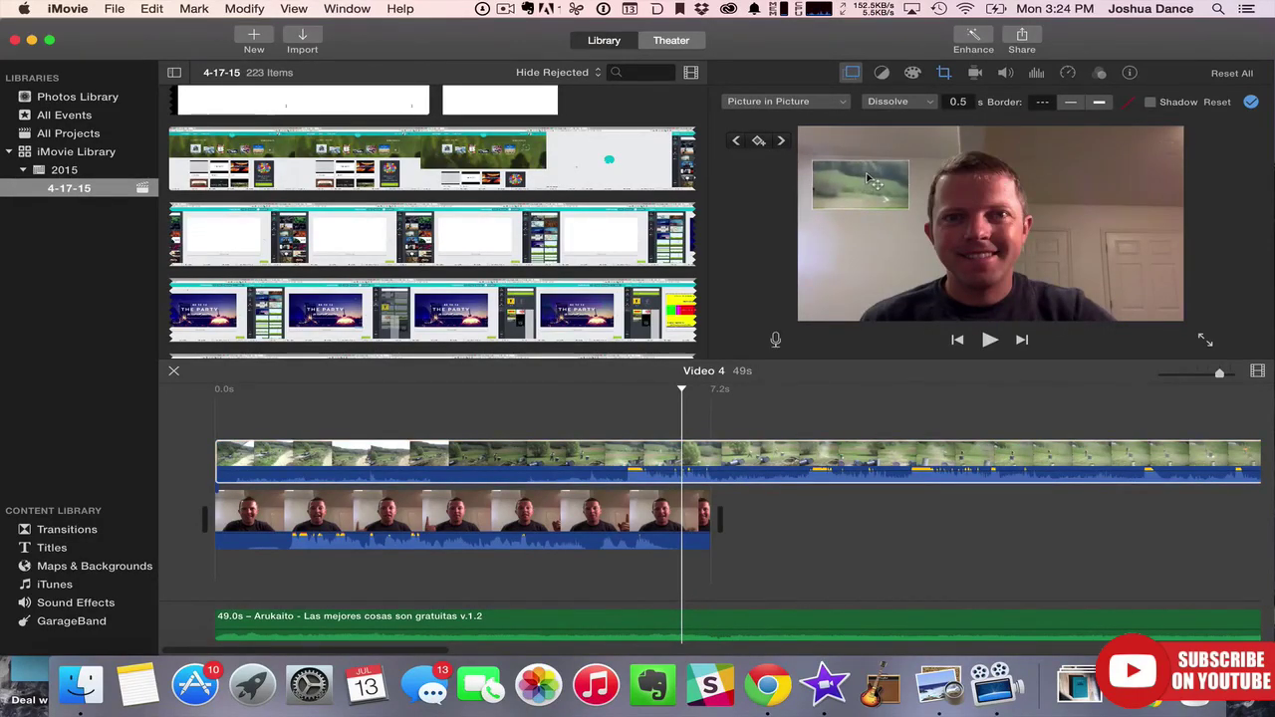
# Play the project from the start to check the inset.
pyautogui.click(223, 458)
pyautogui.press('space')
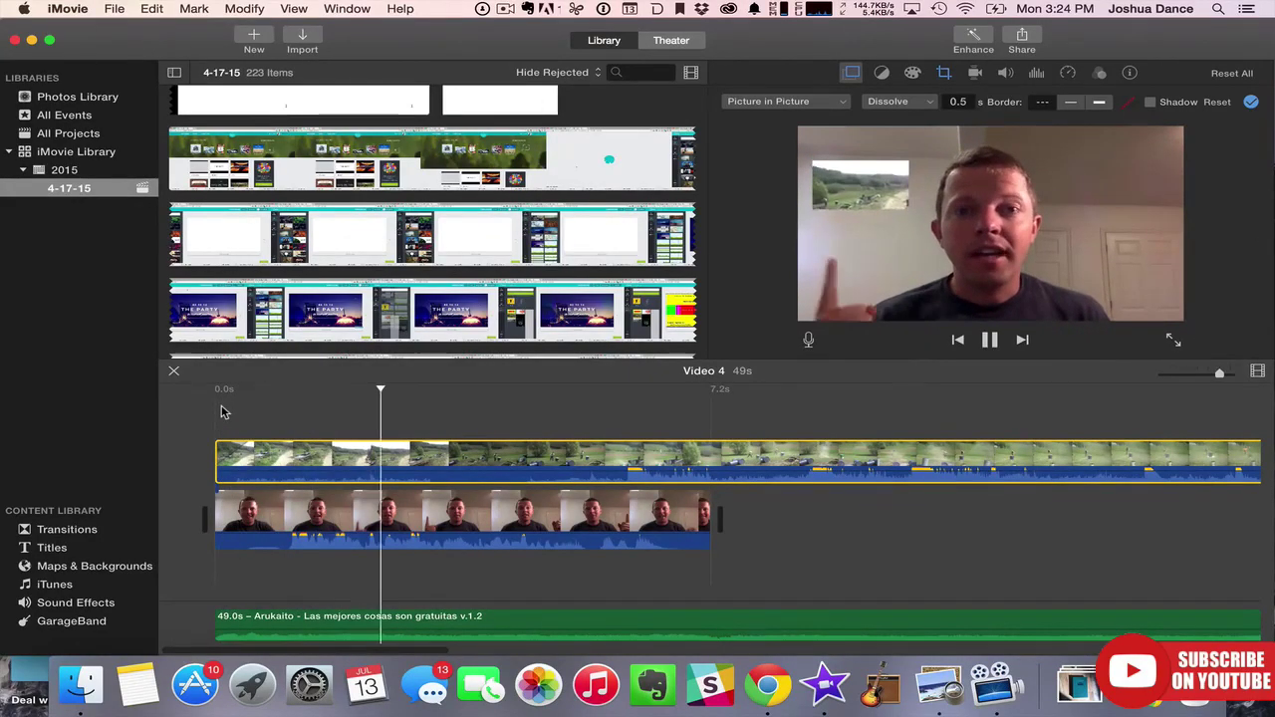
pyautogui.press('space')
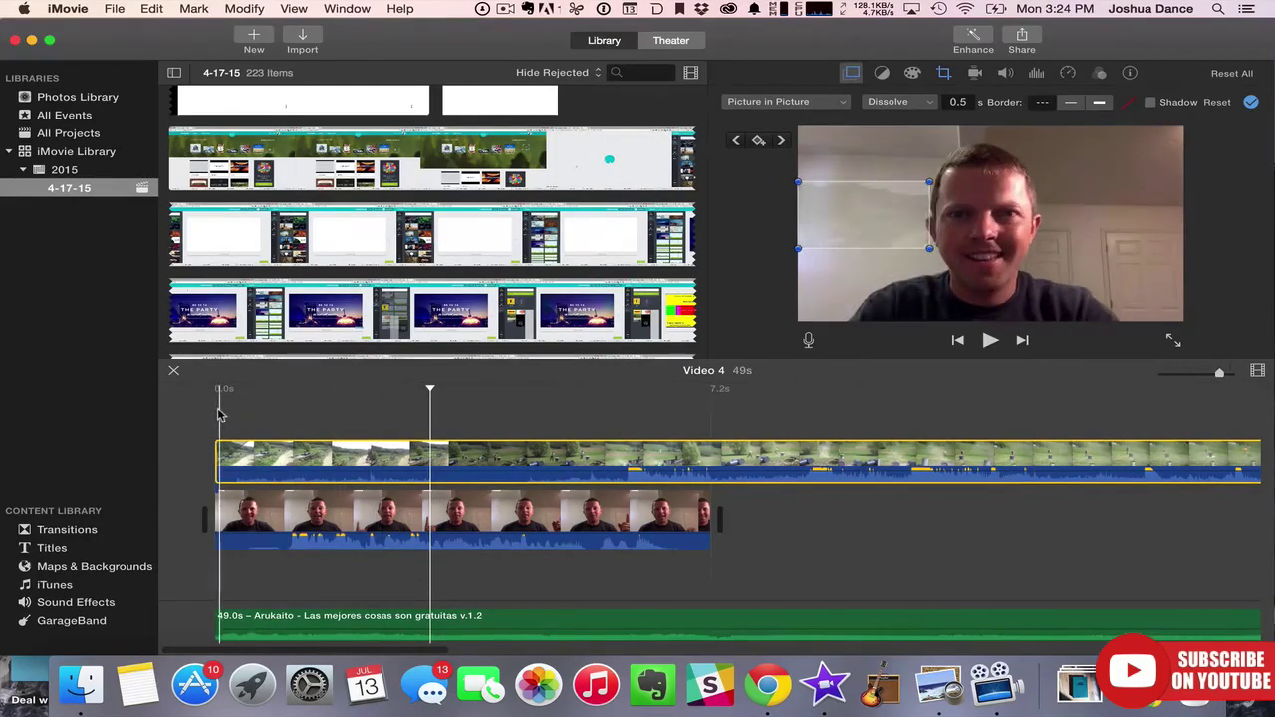
pyautogui.press('space')
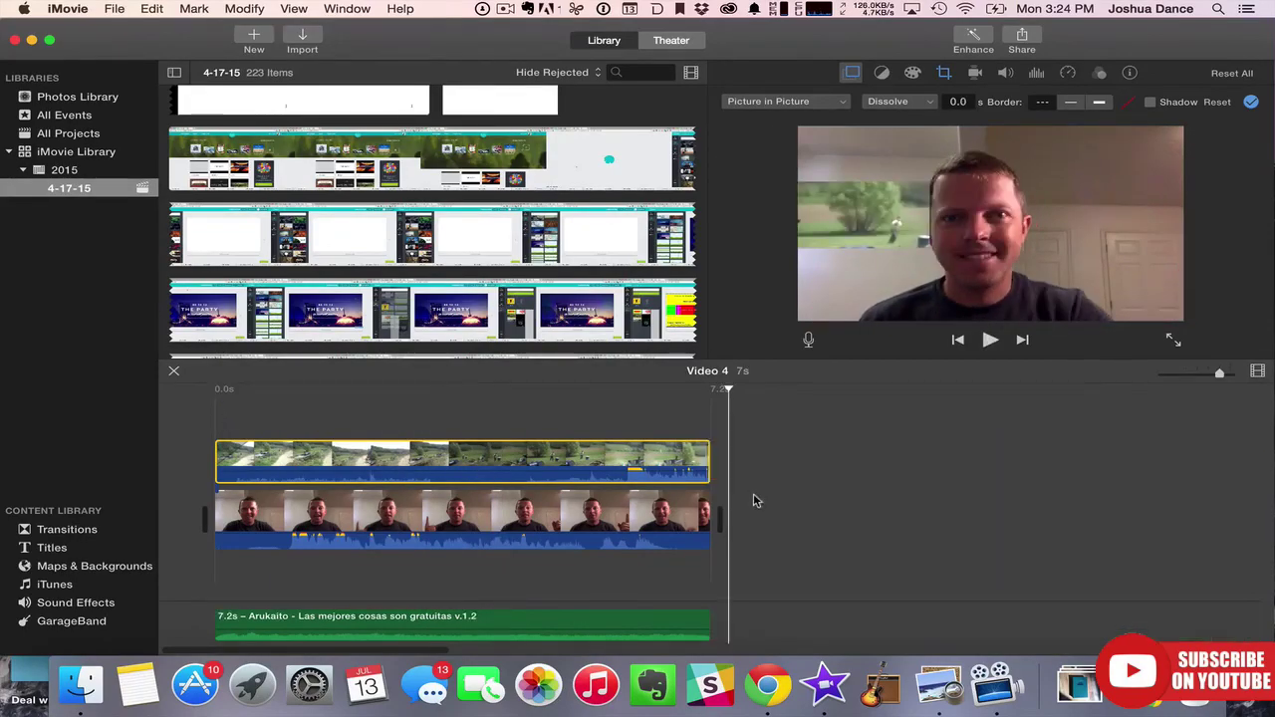
# Add the A Taste of Austria test clip to the project, then delete it.
pyautogui.press('F11')
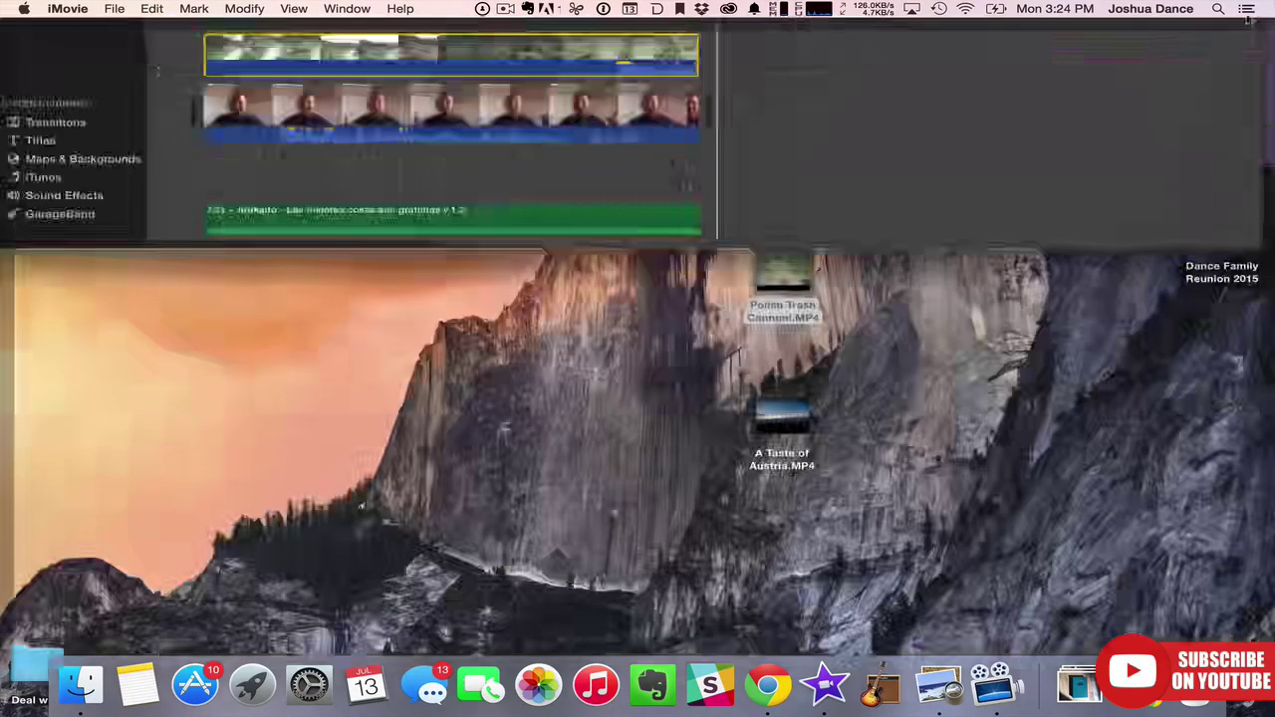
pyautogui.moveTo(796, 411); pyautogui.dragTo(400, 425)
pyautogui.press('F11')
pyautogui.moveTo(296, 425); pyautogui.dragTo(426, 438)
pyautogui.moveTo(877, 414); pyautogui.dragTo(979, 476)
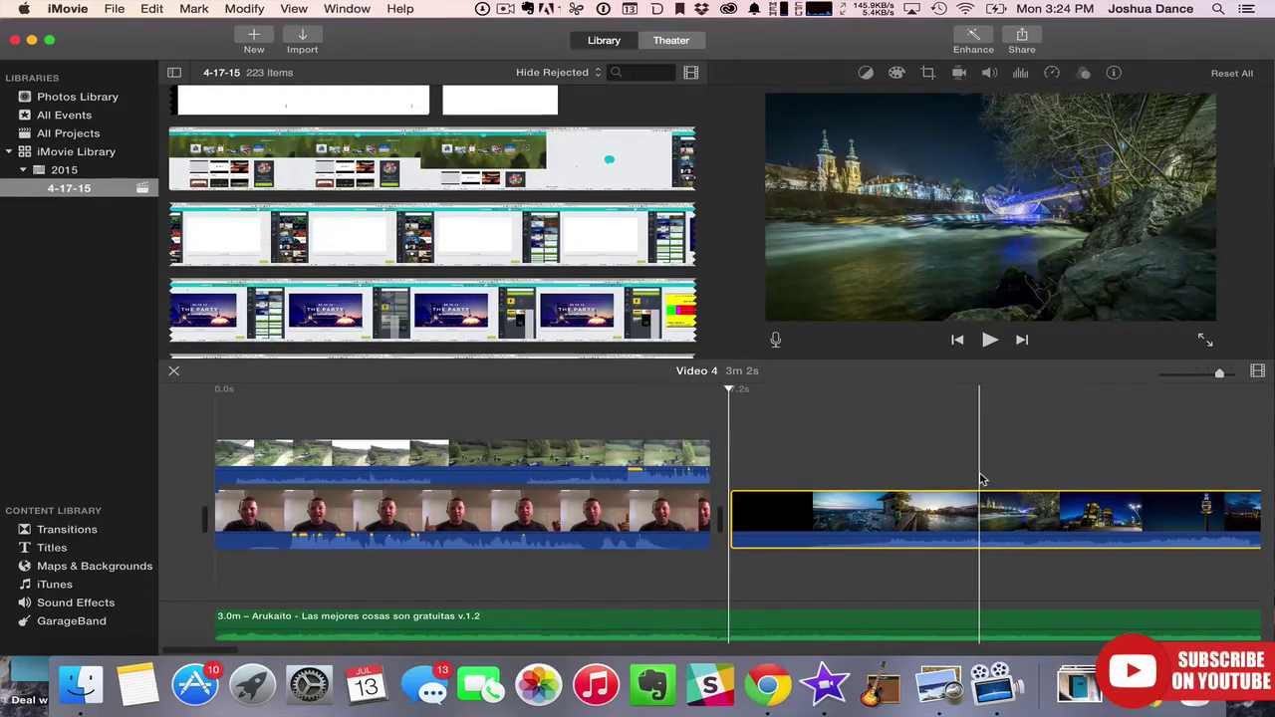
pyautogui.press('Delete')
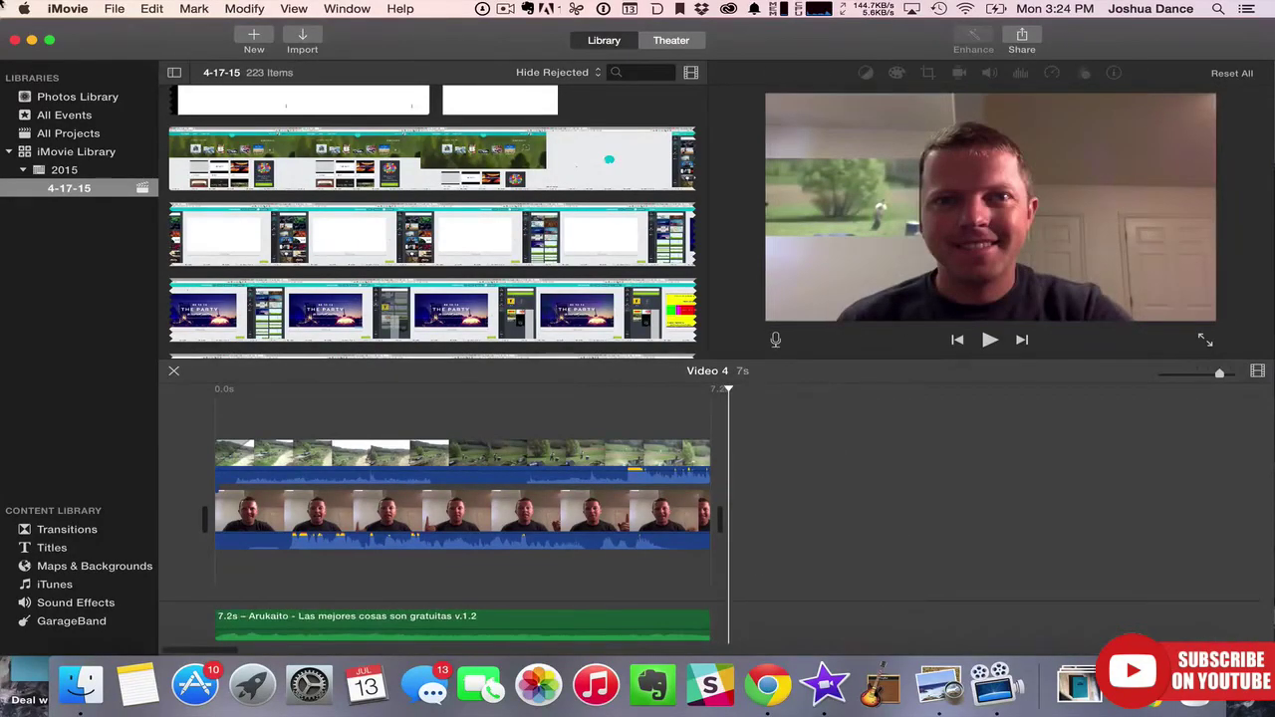
# Export Video 4 as a 1280 x 720 file and select every timeline clip.
pyautogui.click(113, 8)
pyautogui.moveTo(227, 223)
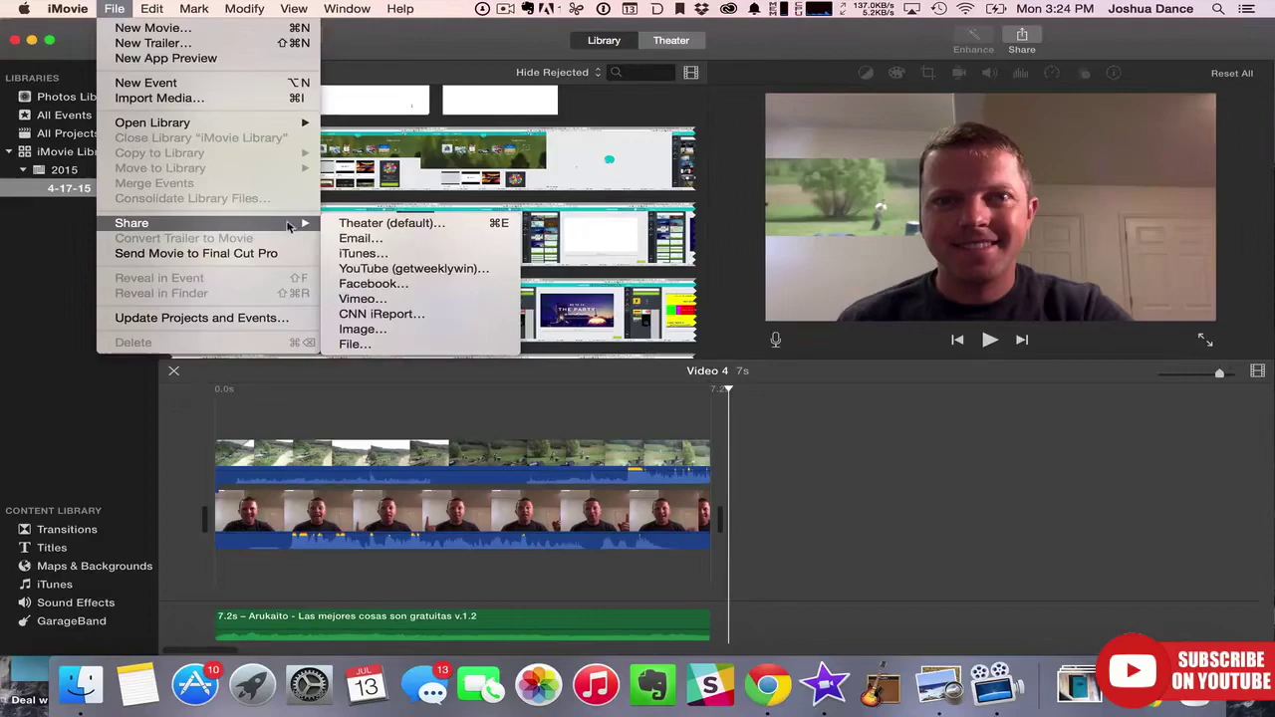
pyautogui.click(356, 344)
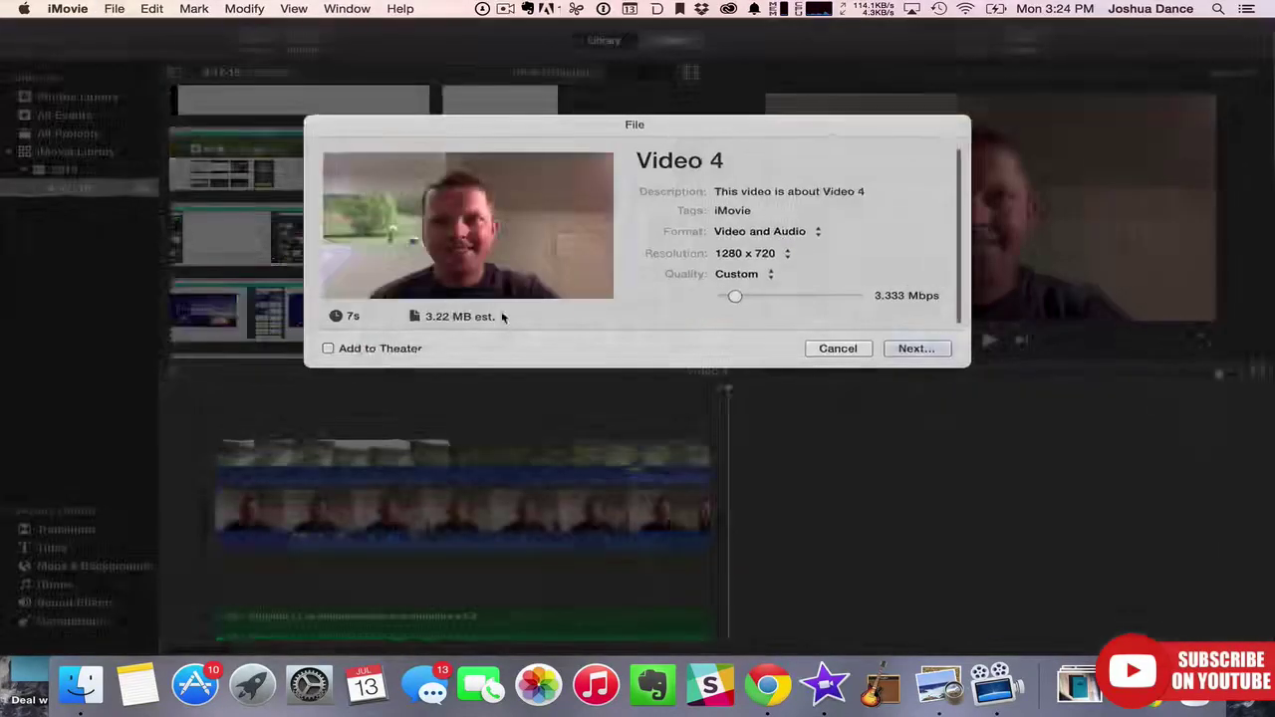
pyautogui.click(914, 352)
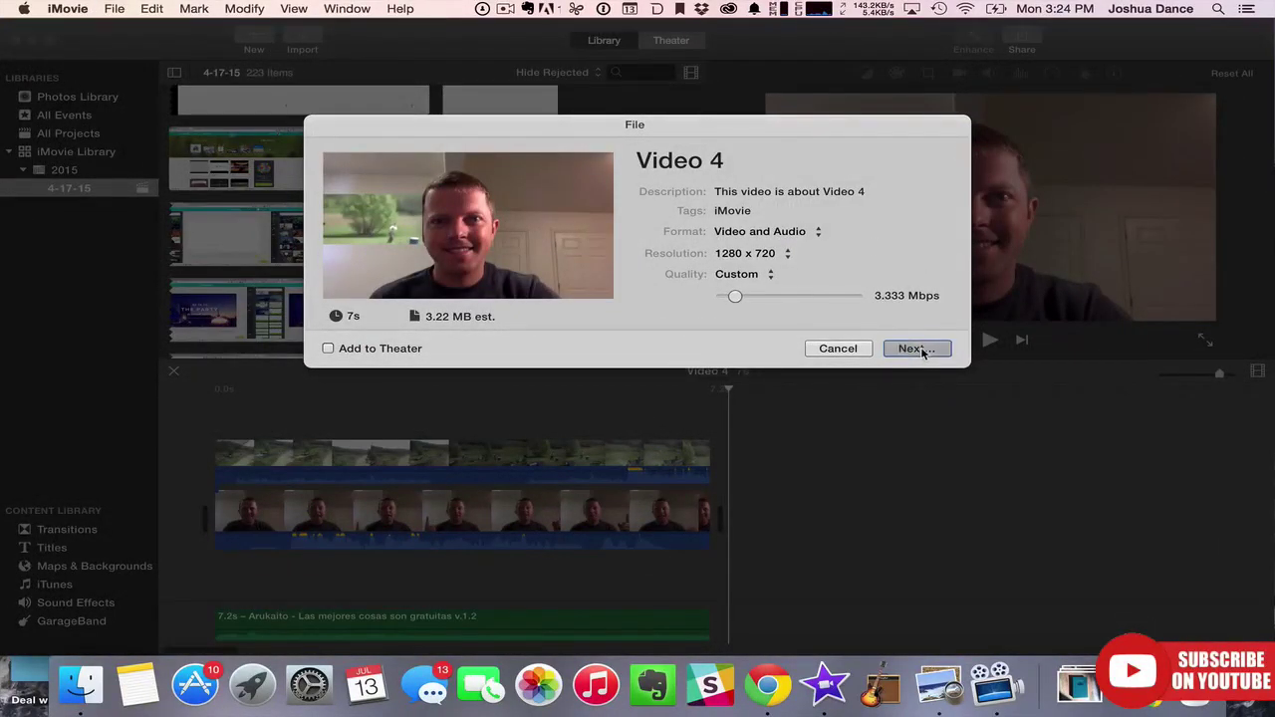
pyautogui.click(786, 232)
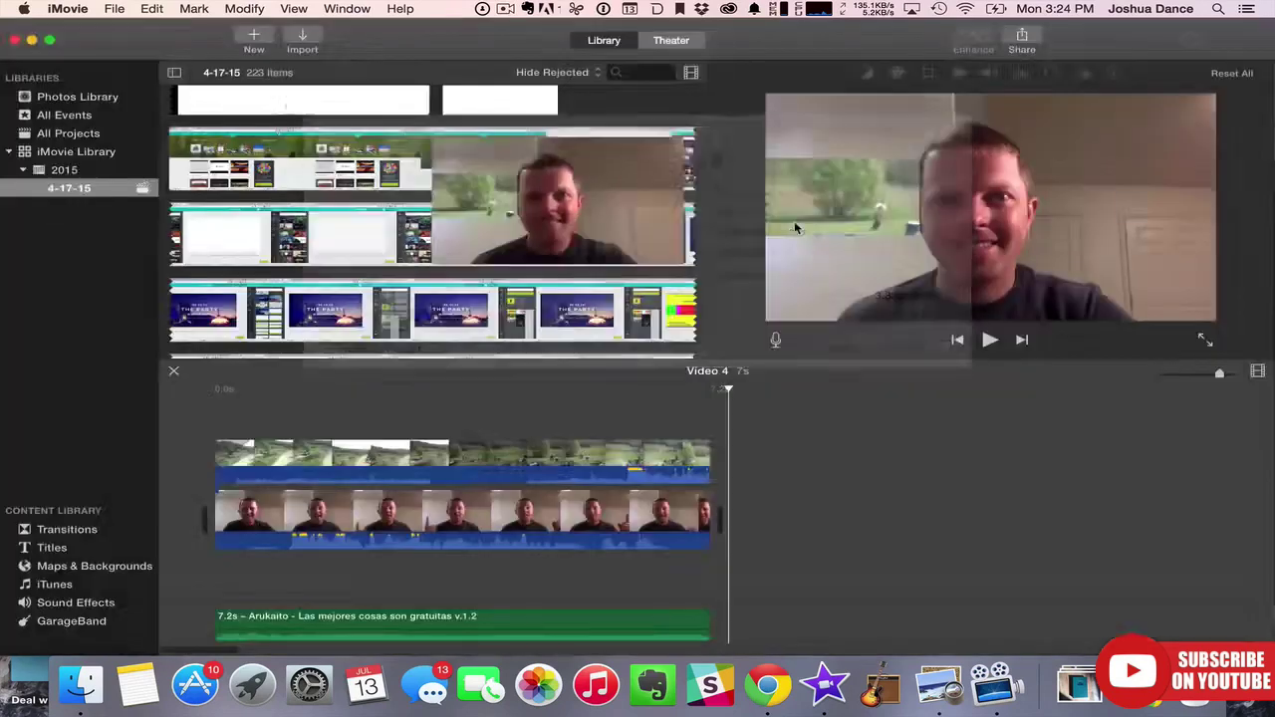
pyautogui.moveTo(760, 622); pyautogui.dragTo(606, 459)
# Clear the timeline, import the exported Video 4.mp4, and play it.
pyautogui.press('Delete')
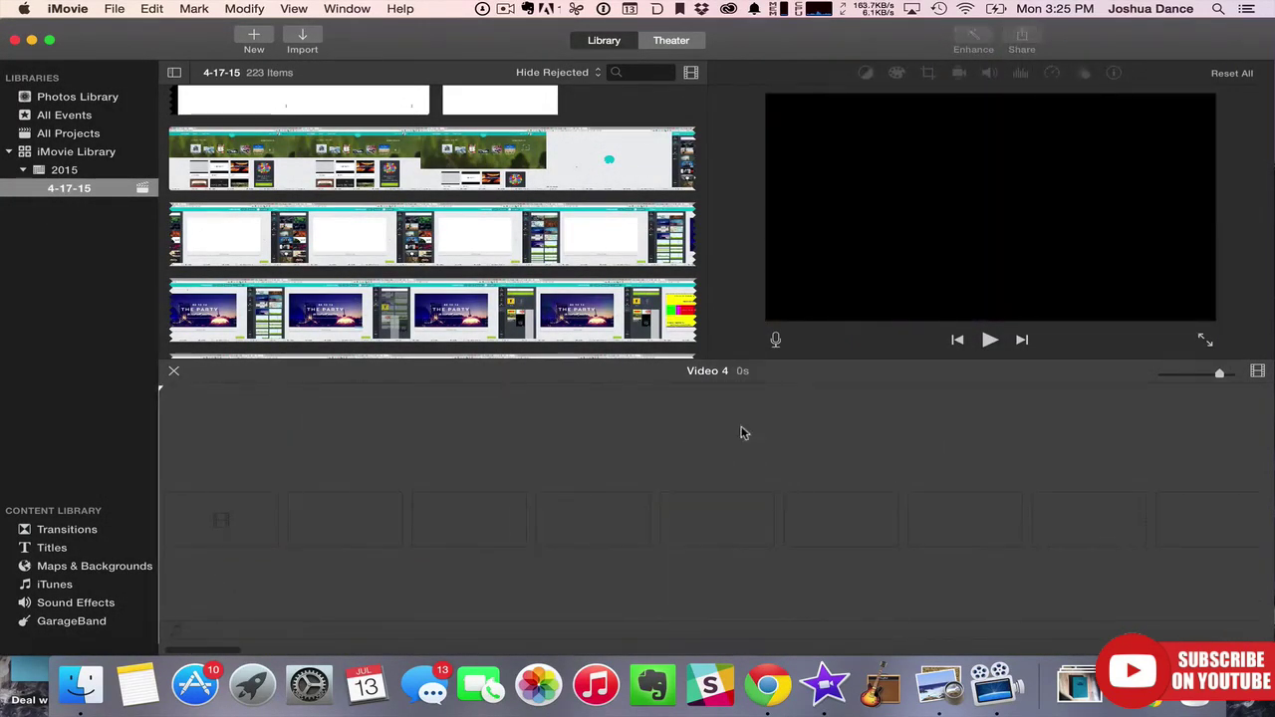
pyautogui.press('F11')
pyautogui.moveTo(1241, 318); pyautogui.dragTo(298, 458)
pyautogui.press('F11')
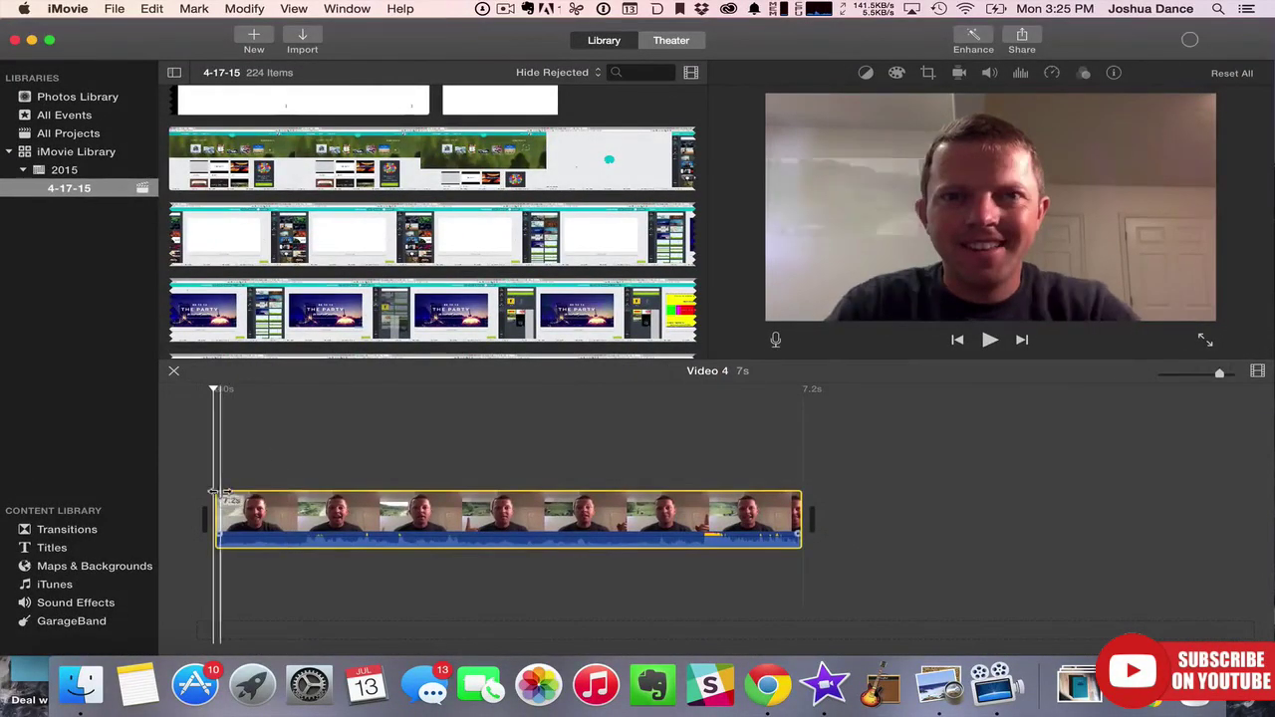
pyautogui.press('space')
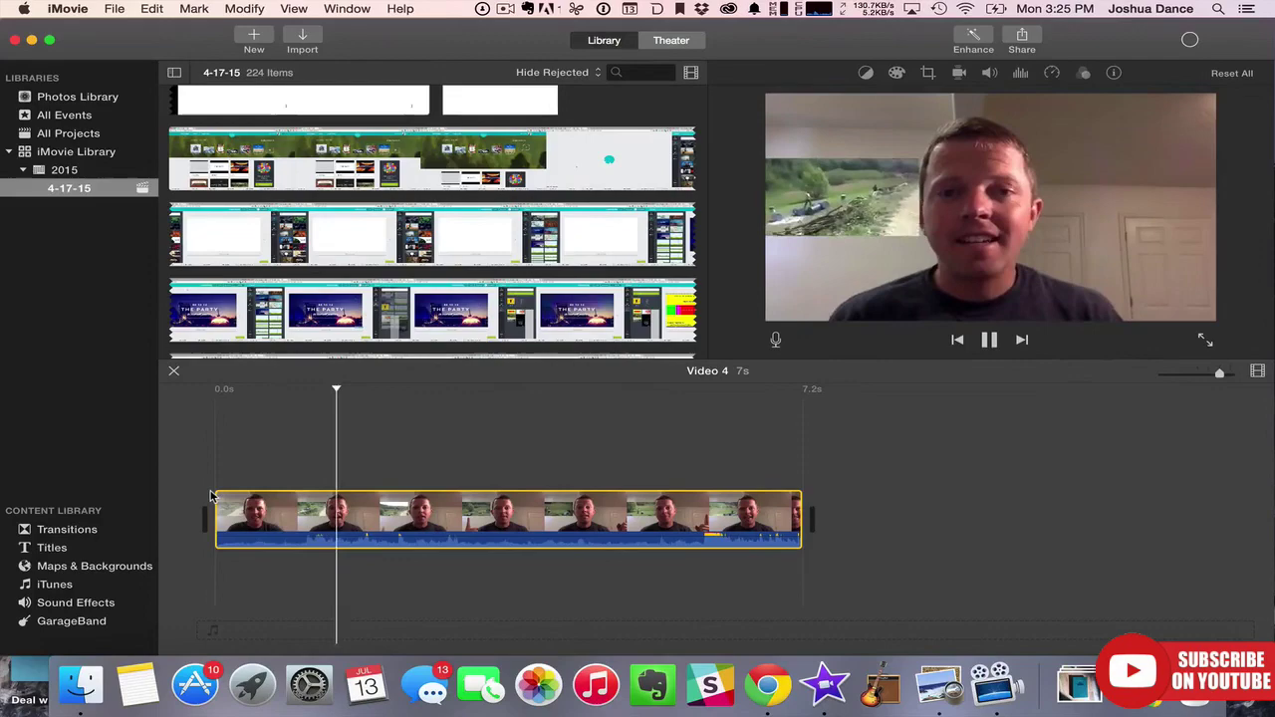
# Place A Taste of Austria.MP4 above the main clip as a cutaway.
pyautogui.press('F11')
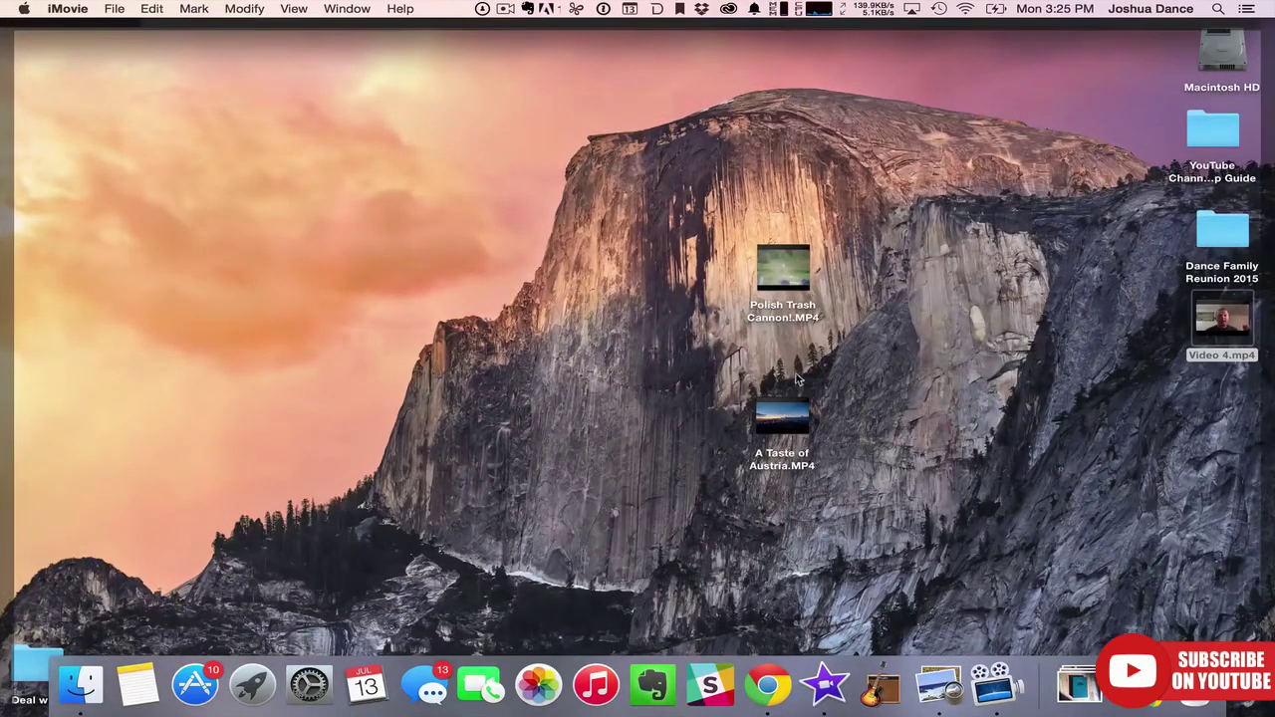
pyautogui.press('F11')
pyautogui.moveTo(782, 414); pyautogui.dragTo(224, 438)
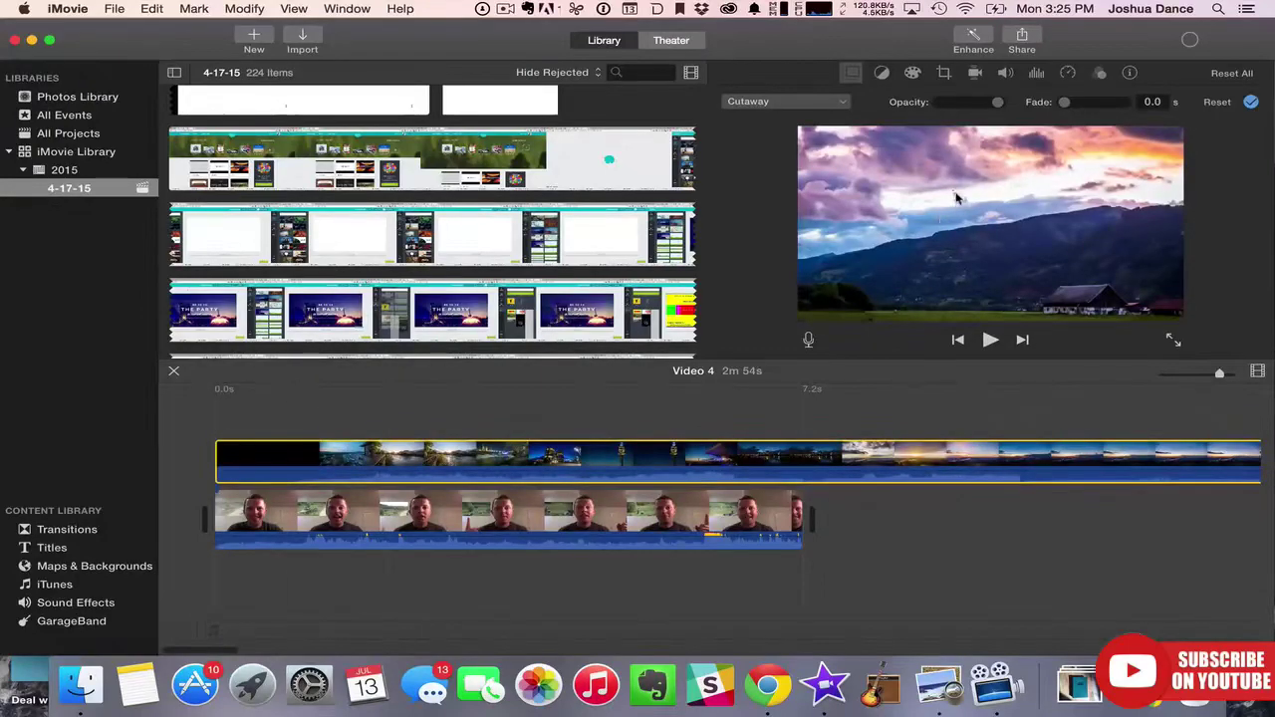
# Set the Austria clip to Picture in Picture and preview both insets.
pyautogui.click(819, 106)
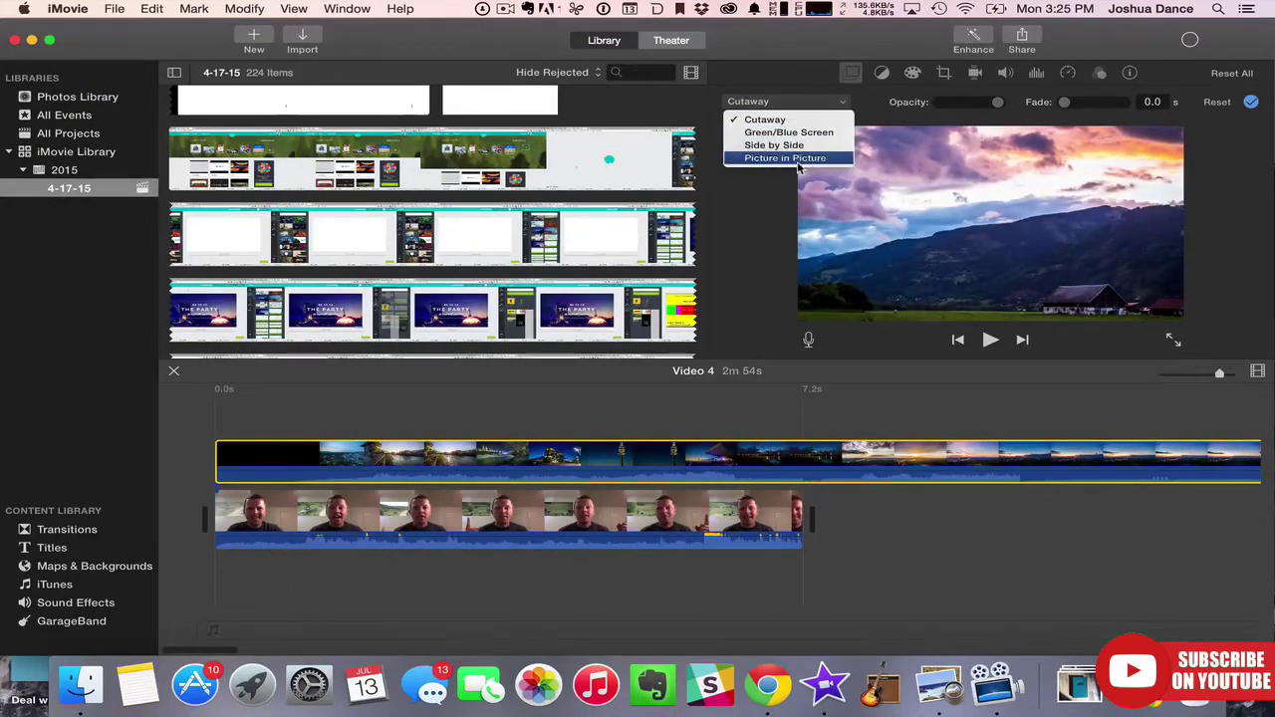
pyautogui.click(795, 158)
pyautogui.press('space')
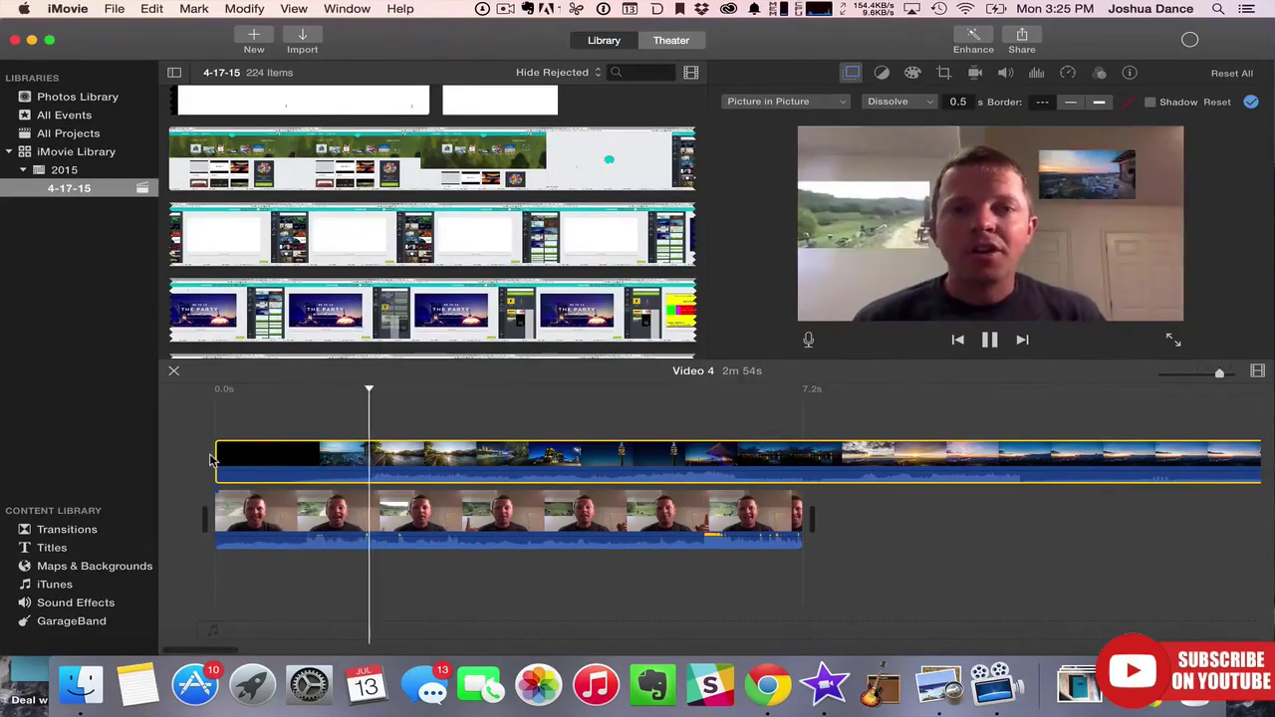
pyautogui.press('space')
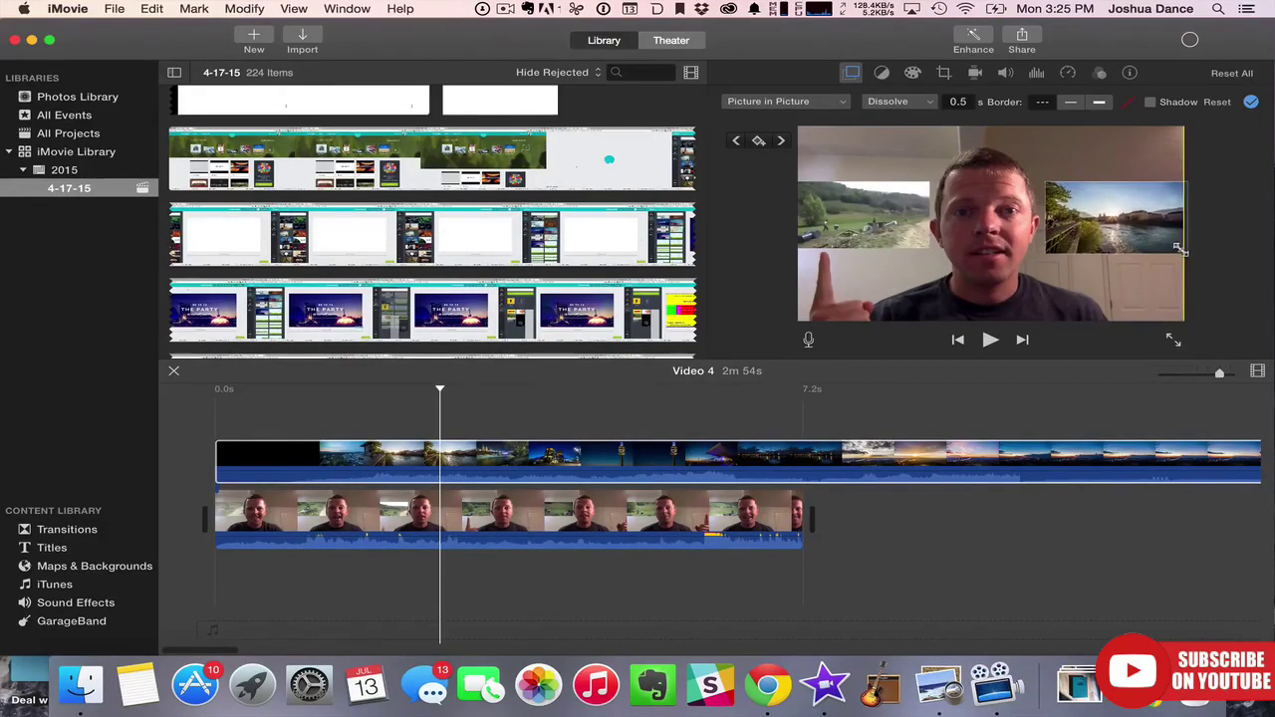
# Trim the Austria clip's black opening and review the insets again.
pyautogui.click(335, 456)
pyautogui.moveTo(334, 456); pyautogui.dragTo(280, 456)
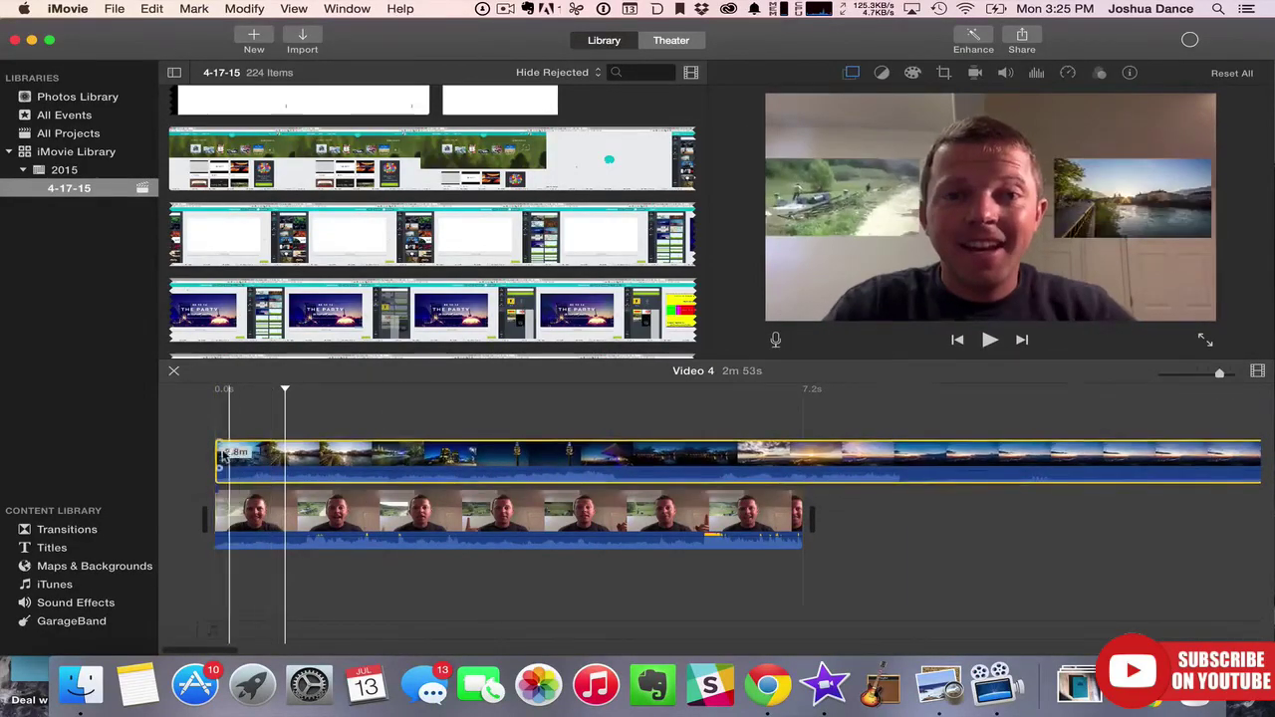
pyautogui.press('space')
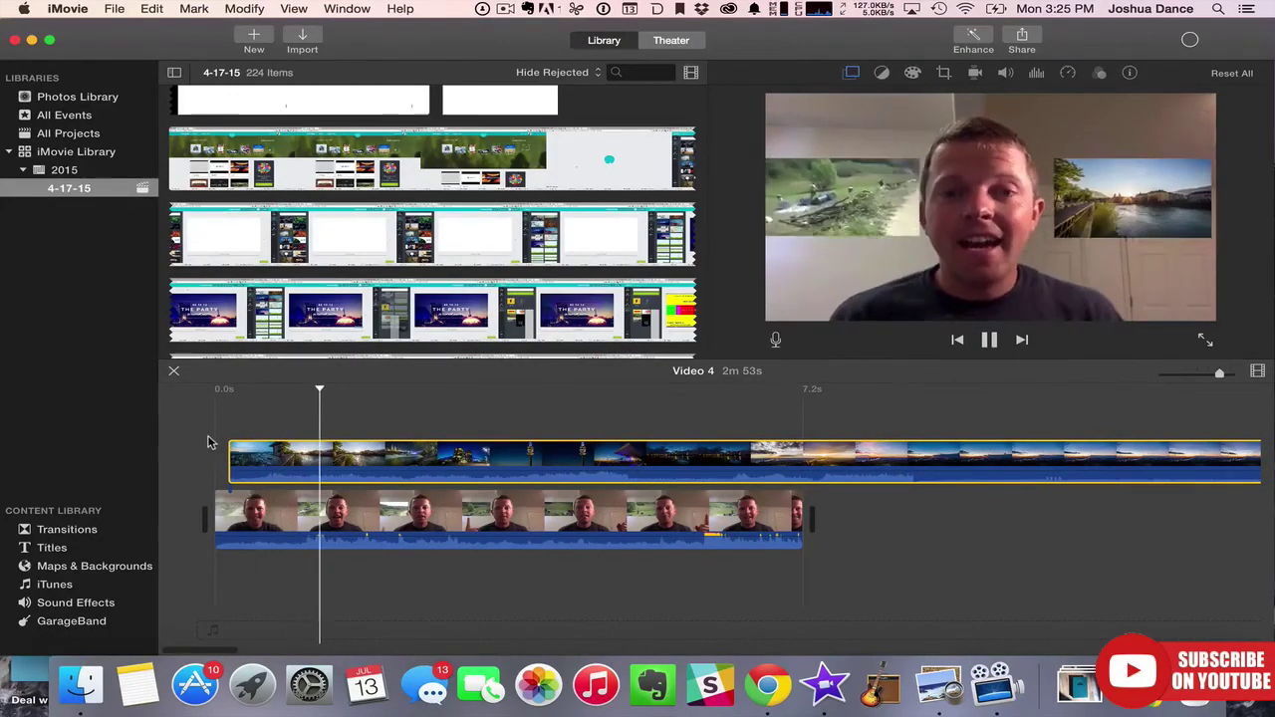
pyautogui.press('space')
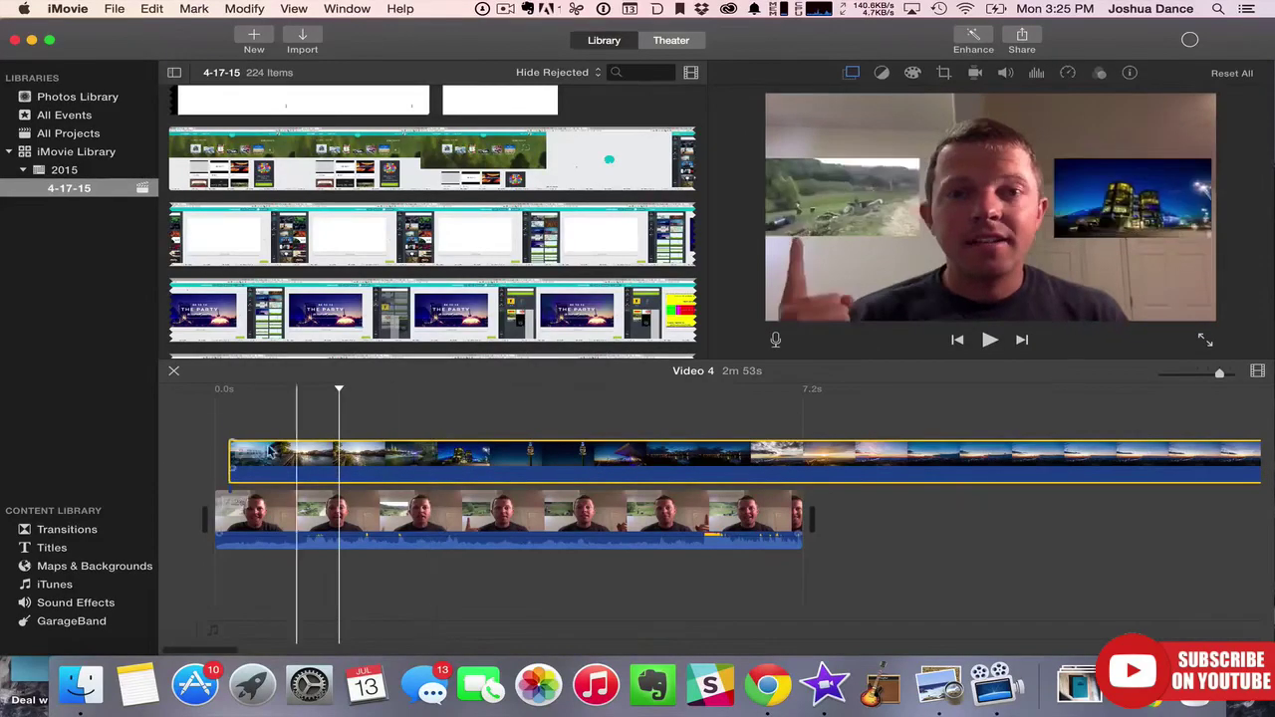
pyautogui.press('space')
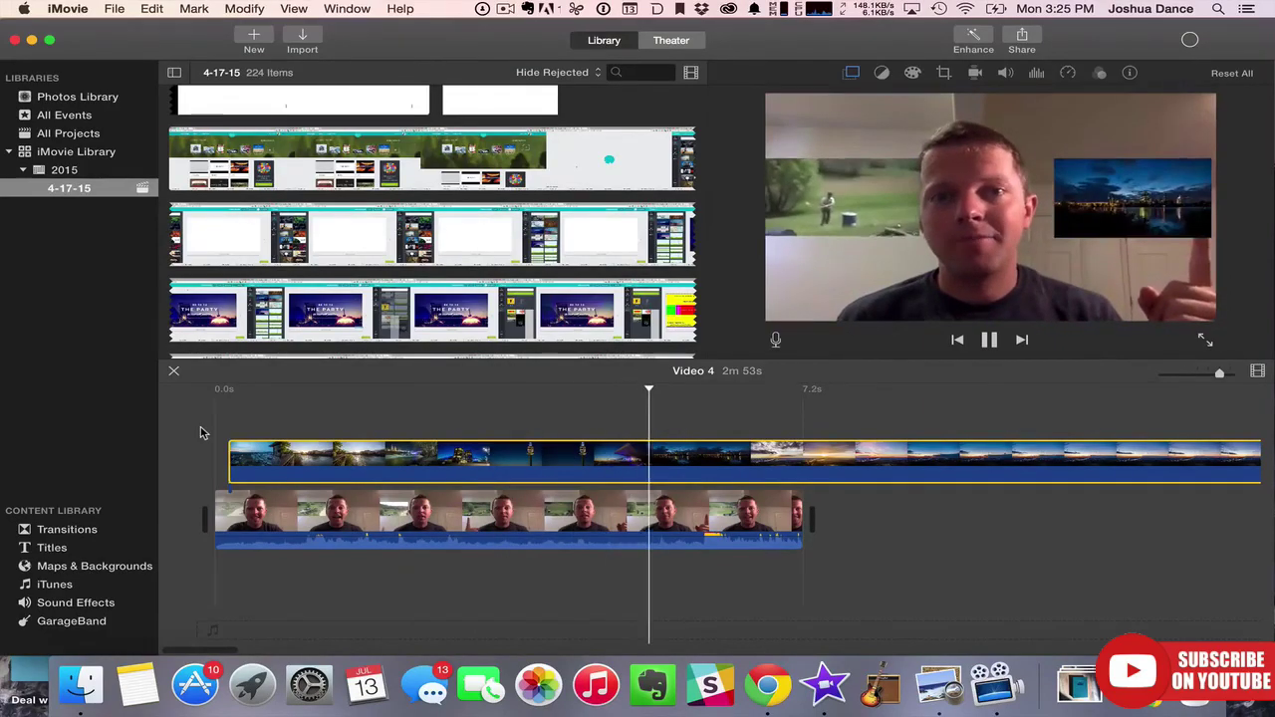
# Trim the landscape clip at the playhead and export Video 4.mp4 to the desktop.
pyautogui.click(826, 458)
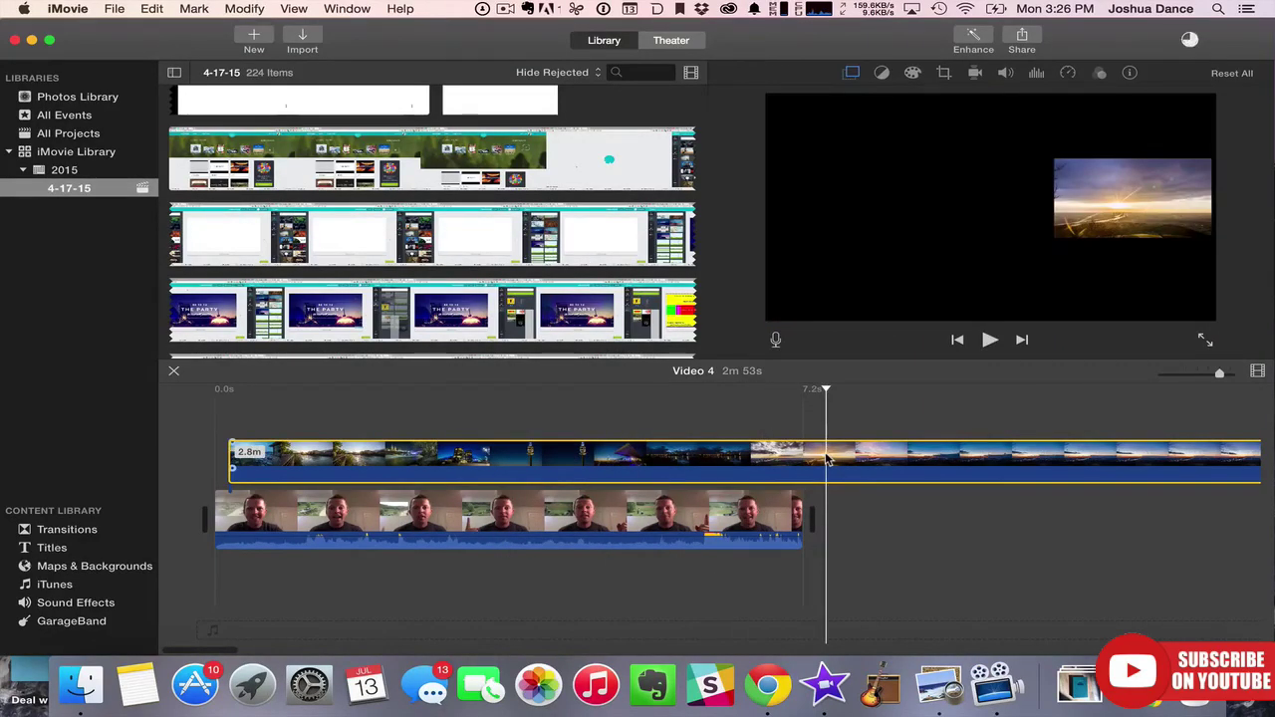
pyautogui.hotkey('alt', '/')
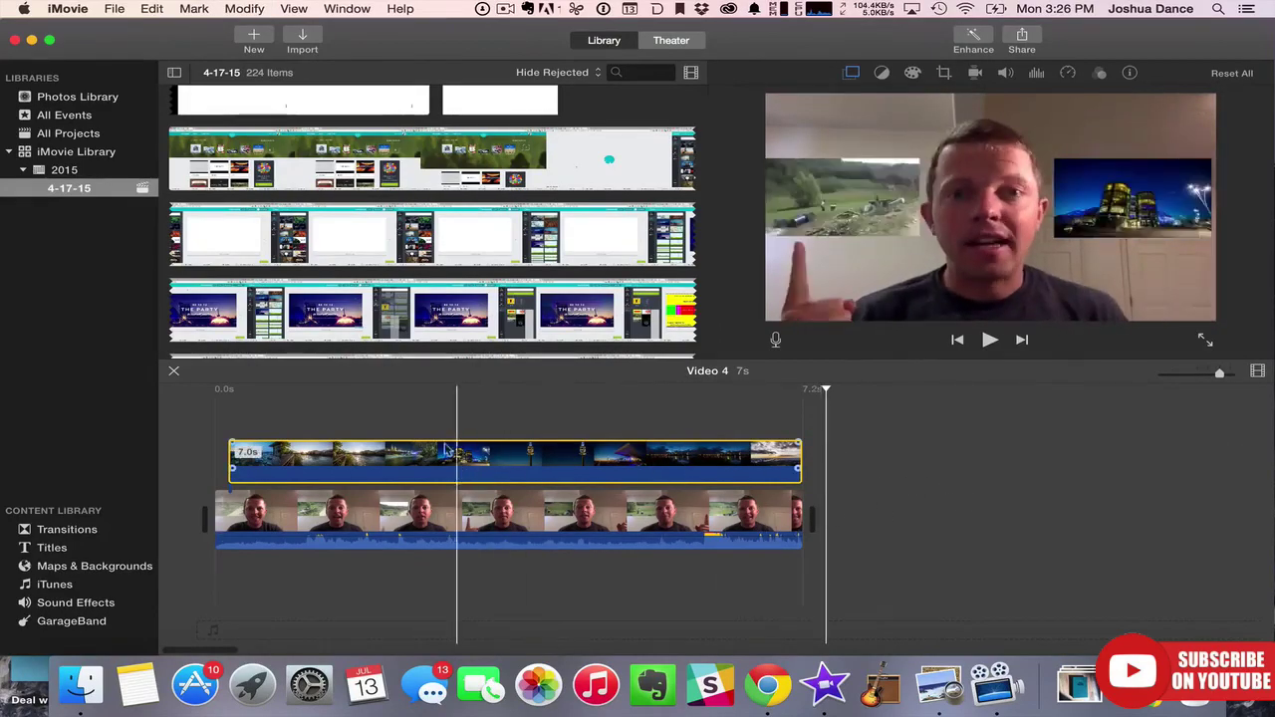
pyautogui.click(114, 8)
pyautogui.moveTo(199, 225)
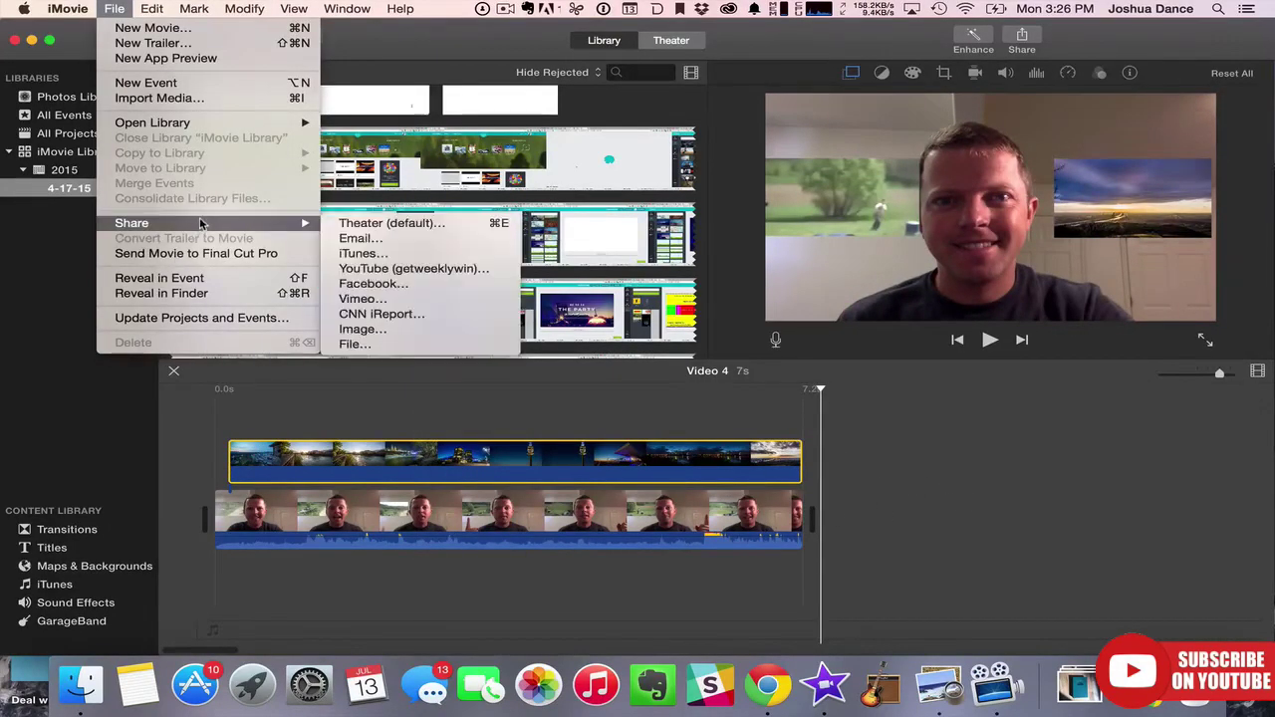
pyautogui.click(397, 346)
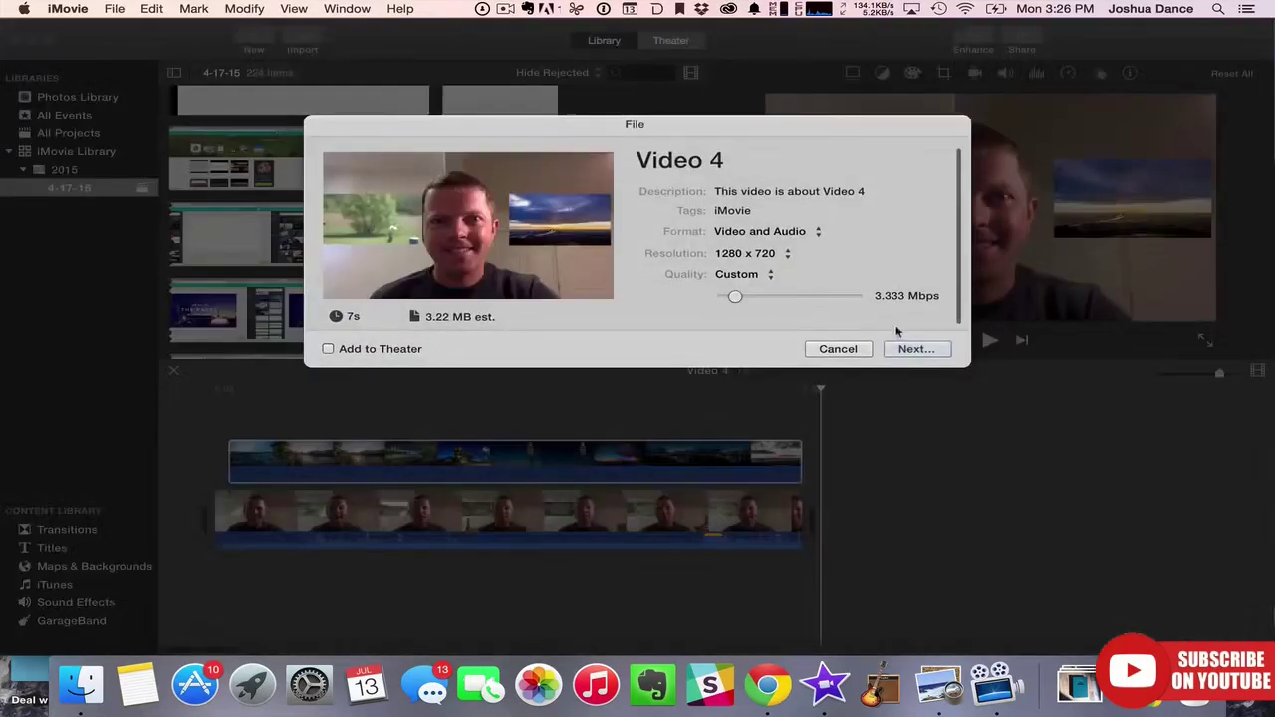
pyautogui.click(908, 346)
pyautogui.click(784, 231)
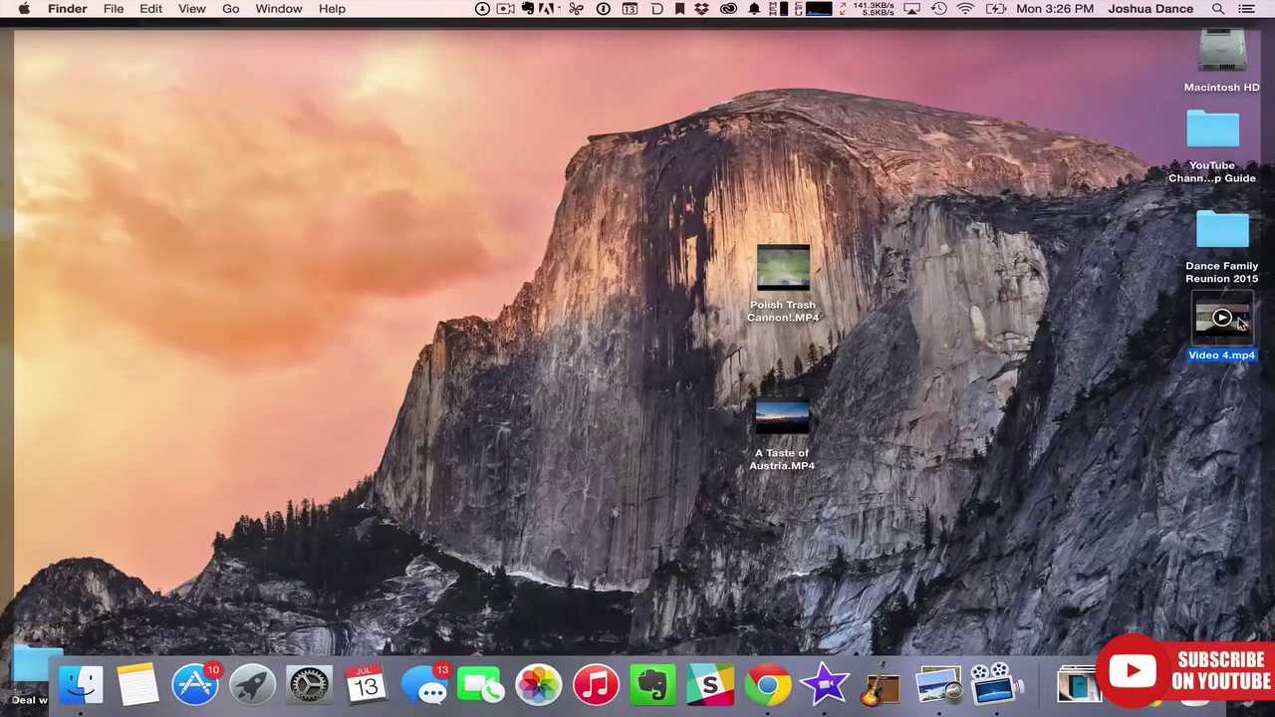
pyautogui.press('space')
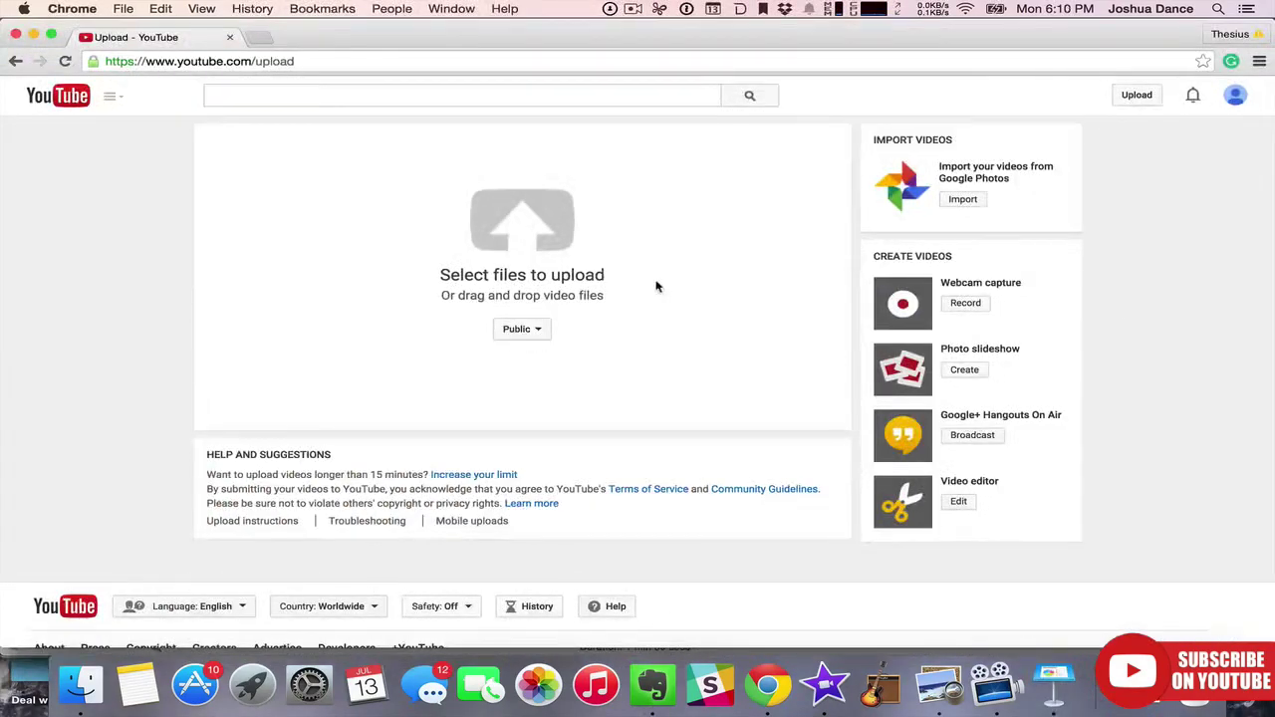
# Upload Video 4.mp4 by dropping it from the desktop onto YouTube's upload page.
pyautogui.press('F11')
pyautogui.moveTo(1222, 321); pyautogui.dragTo(655, 304)
pyautogui.press('F11')
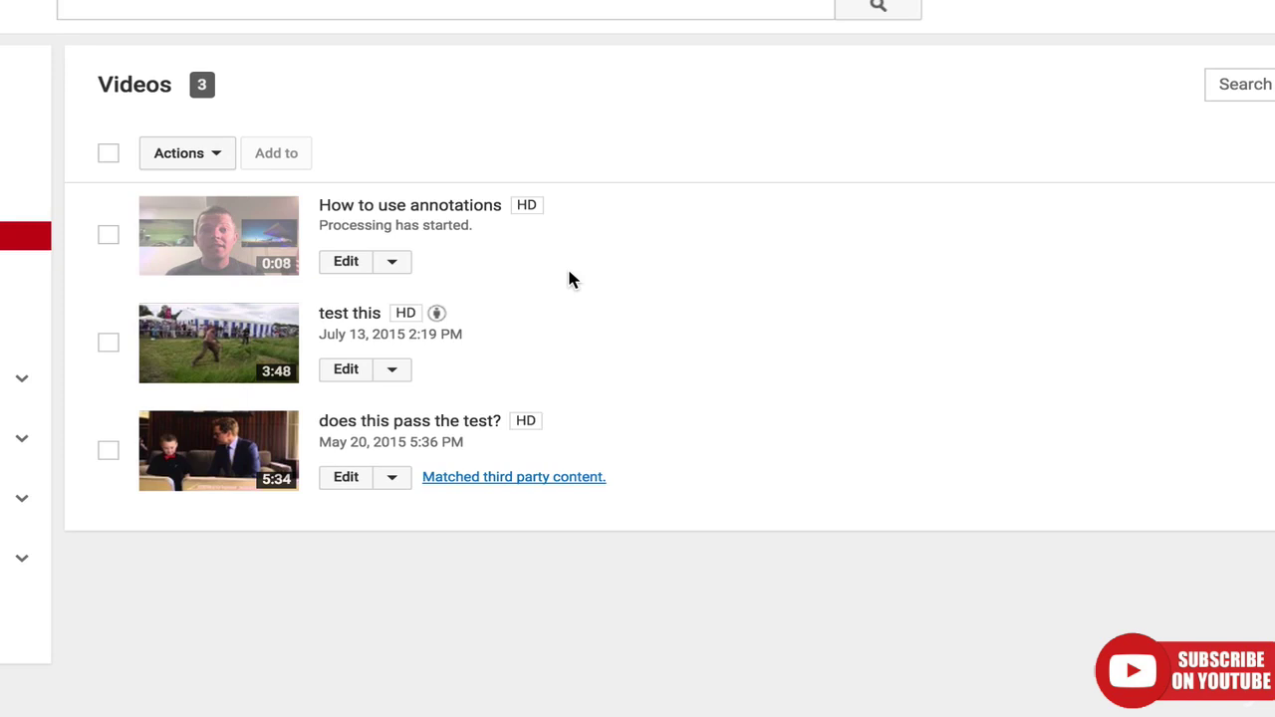
# Open the new video's Info and Settings and its privacy options.
pyautogui.click(390, 262)
pyautogui.click(423, 309)
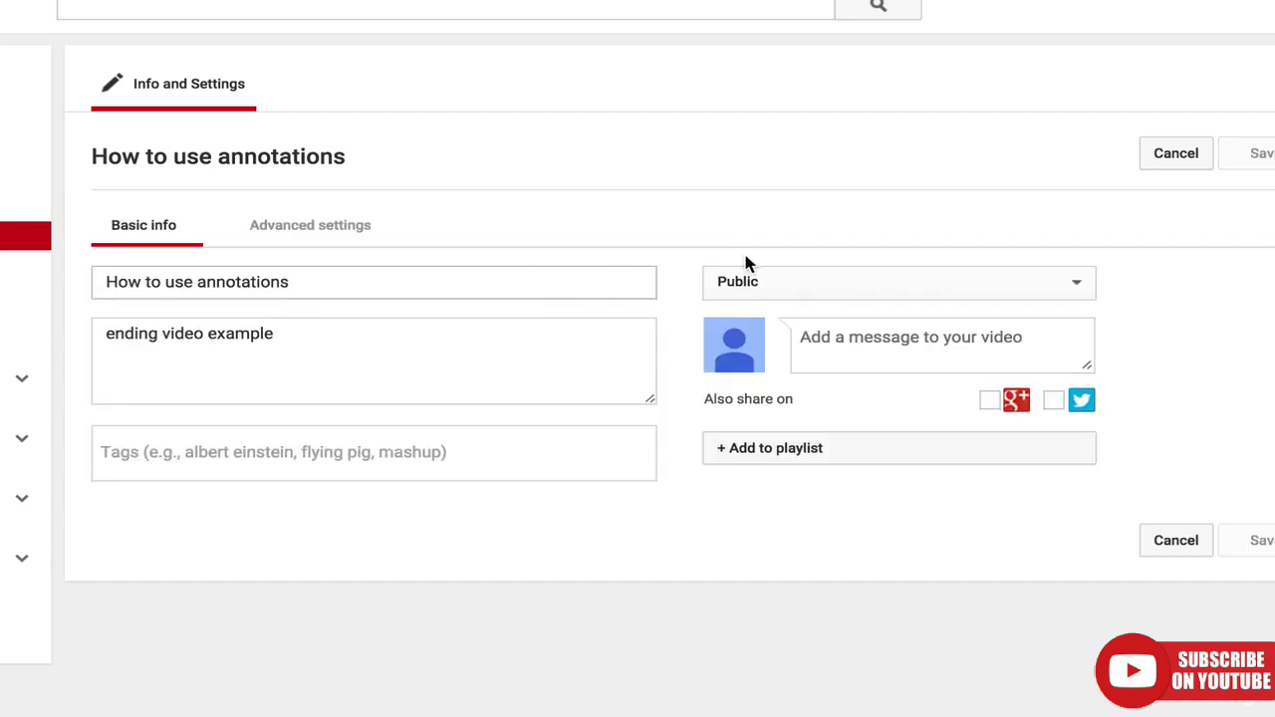
pyautogui.click(941, 279)
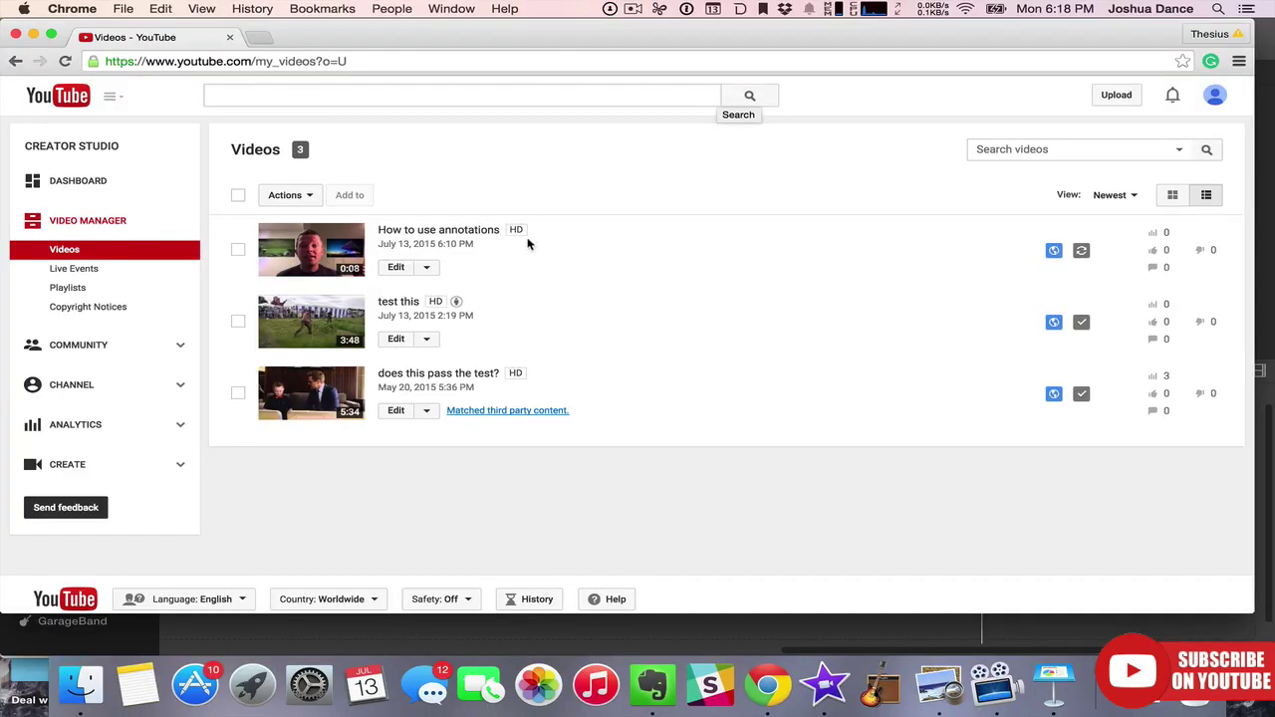
# Open the Annotations editor for 'How to use annotations' and play its preview.
pyautogui.click(426, 269)
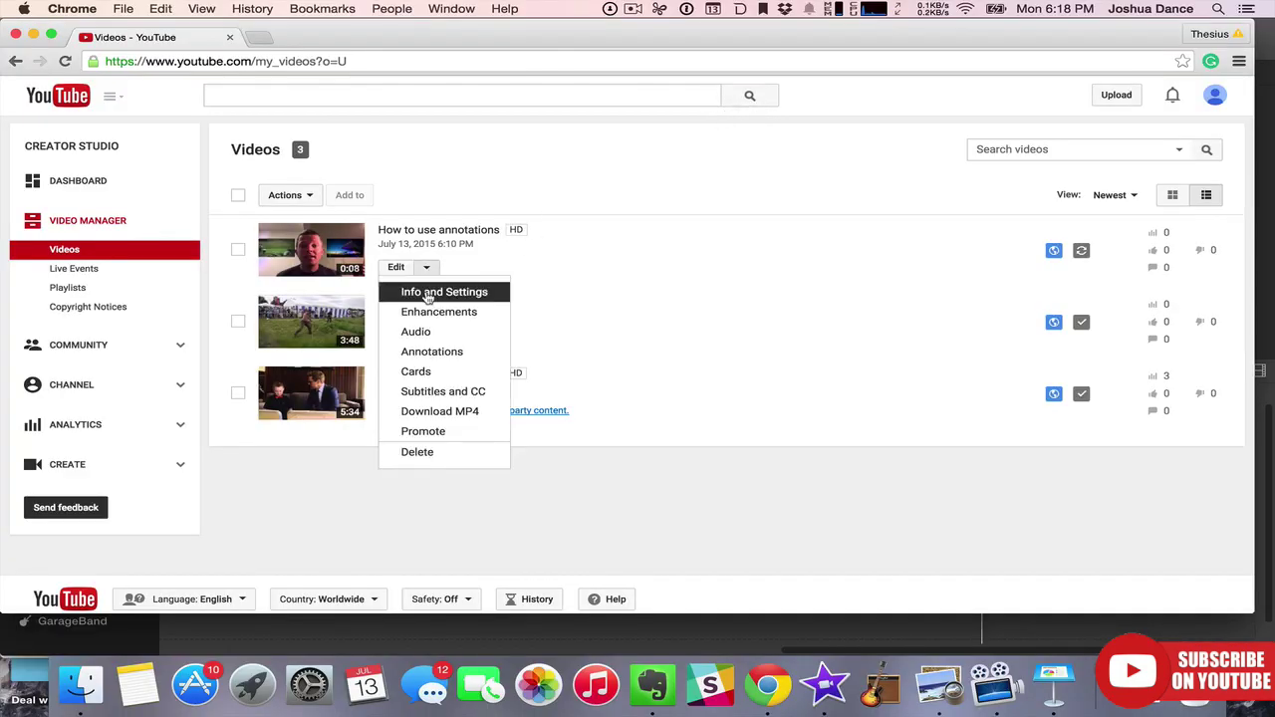
pyautogui.click(454, 351)
pyautogui.scroll(-3, 638, 376)
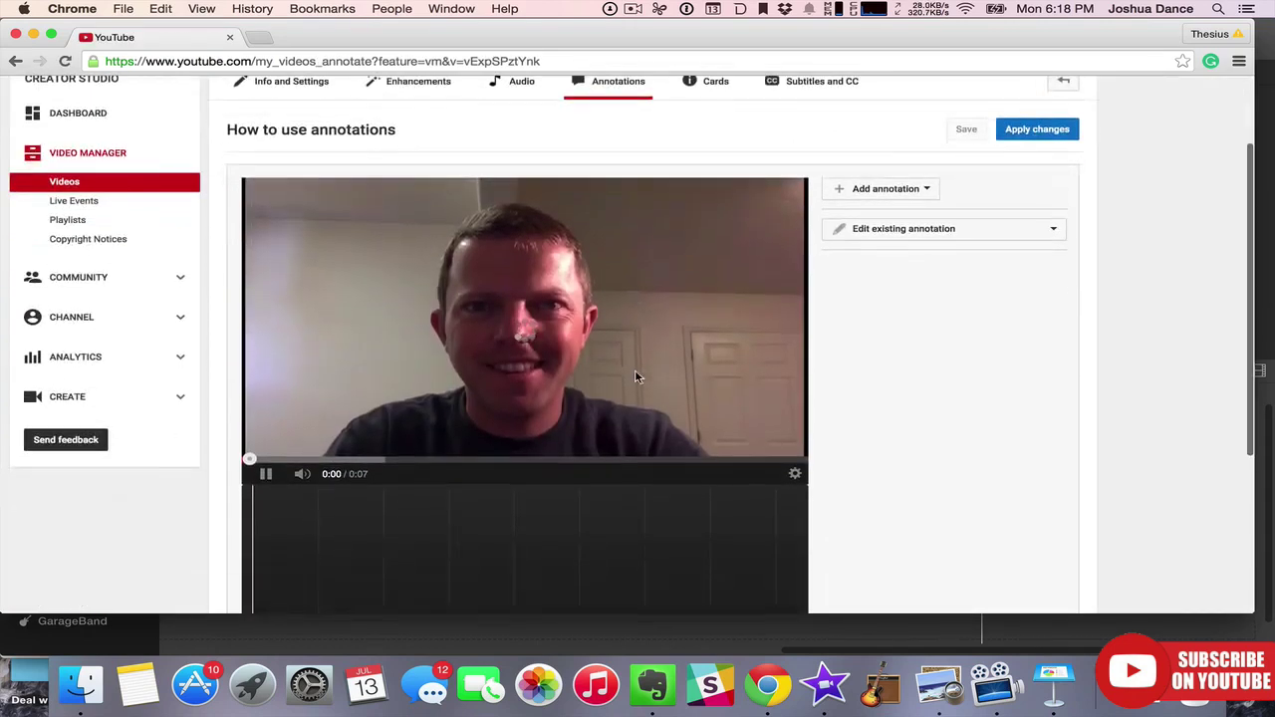
pyautogui.scroll(-1, 299, 408)
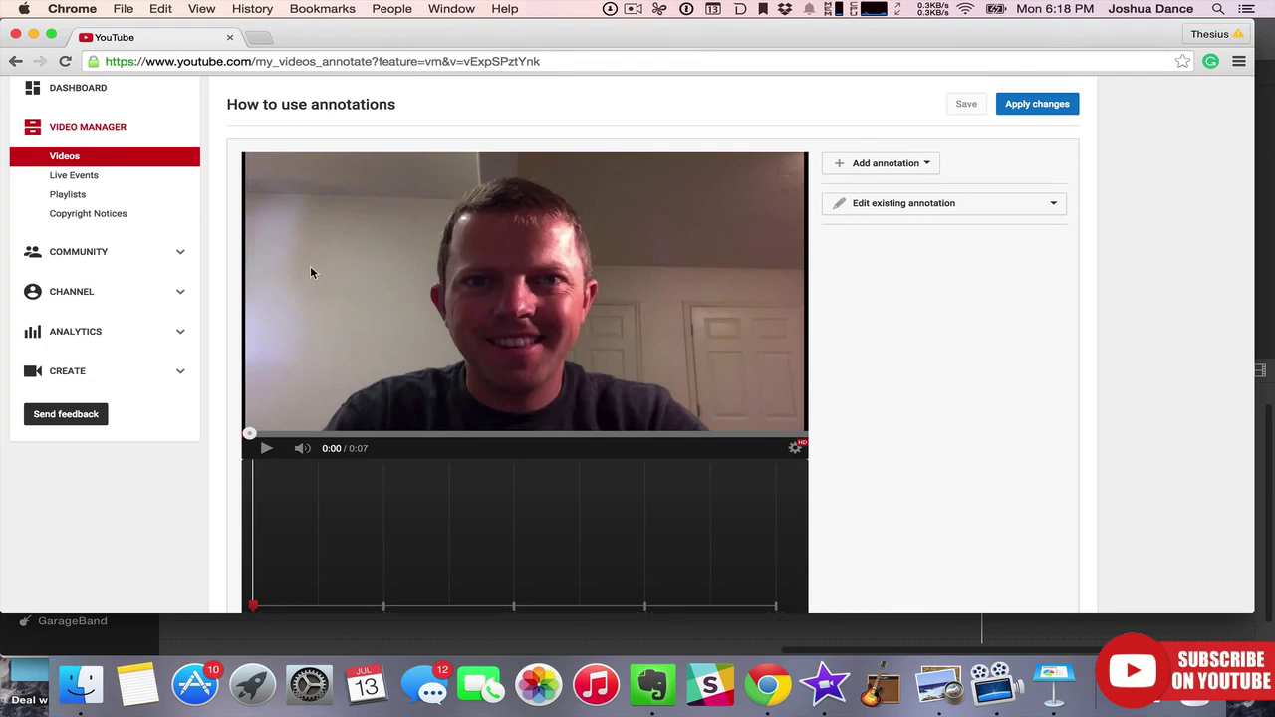
pyautogui.scroll(-1, 309, 266)
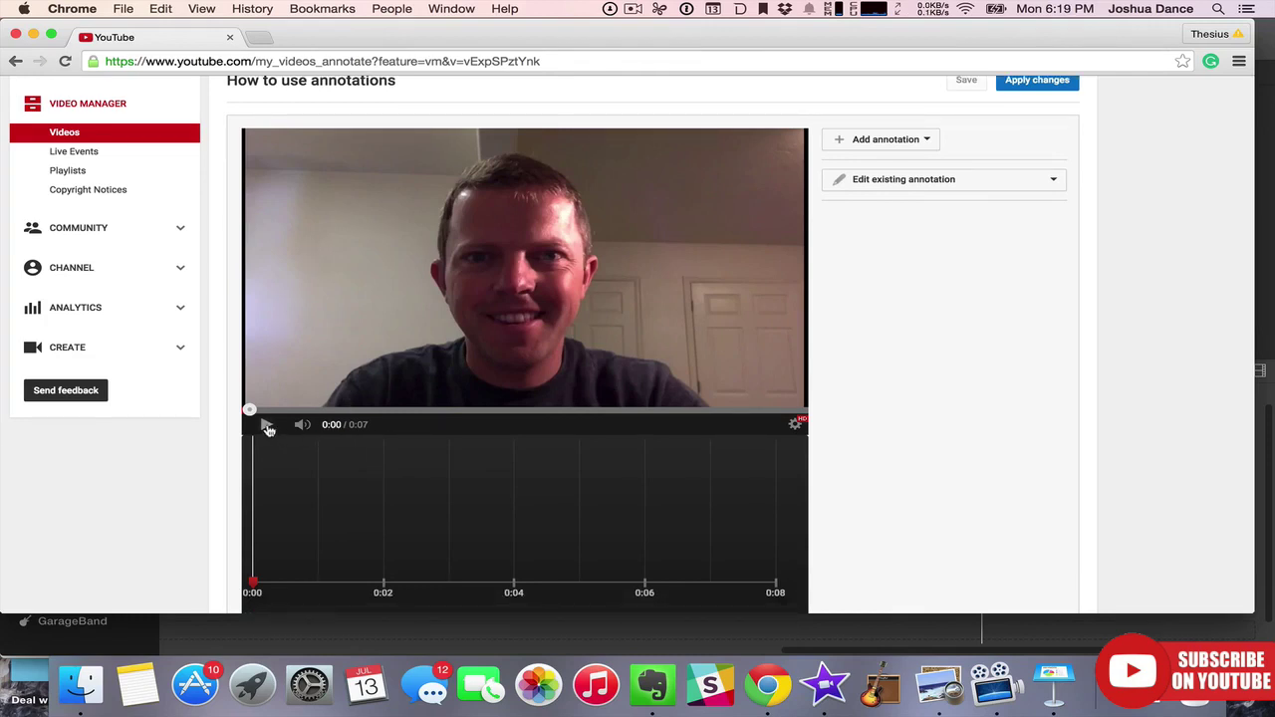
pyautogui.click(267, 426)
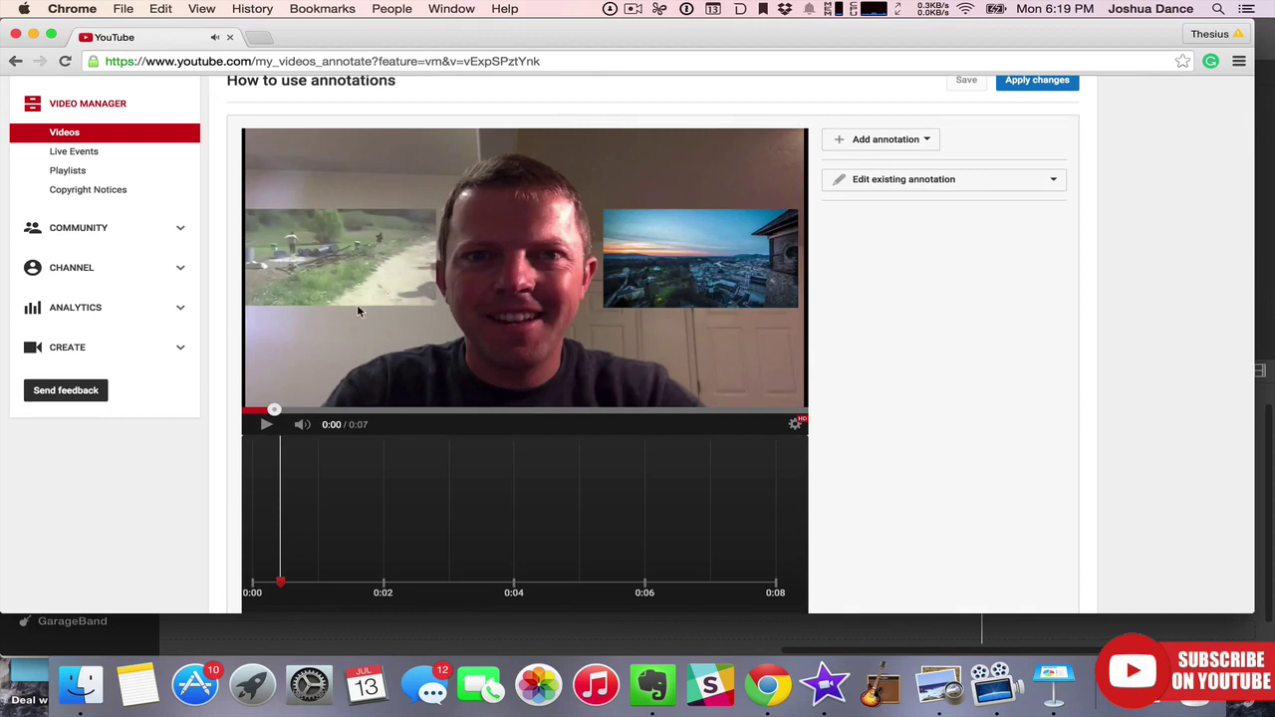
pyautogui.click(886, 141)
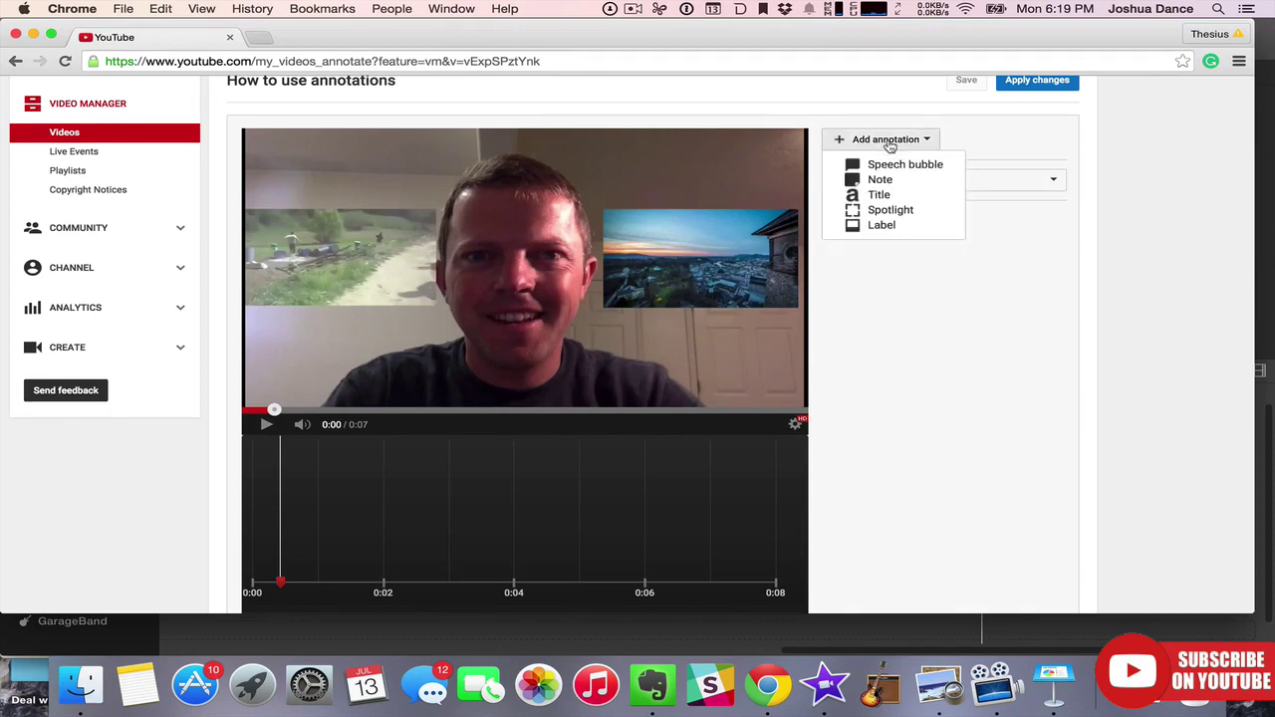
# Add a Spotlight annotation sized to cover the left picture-in-picture clip.
pyautogui.click(910, 209)
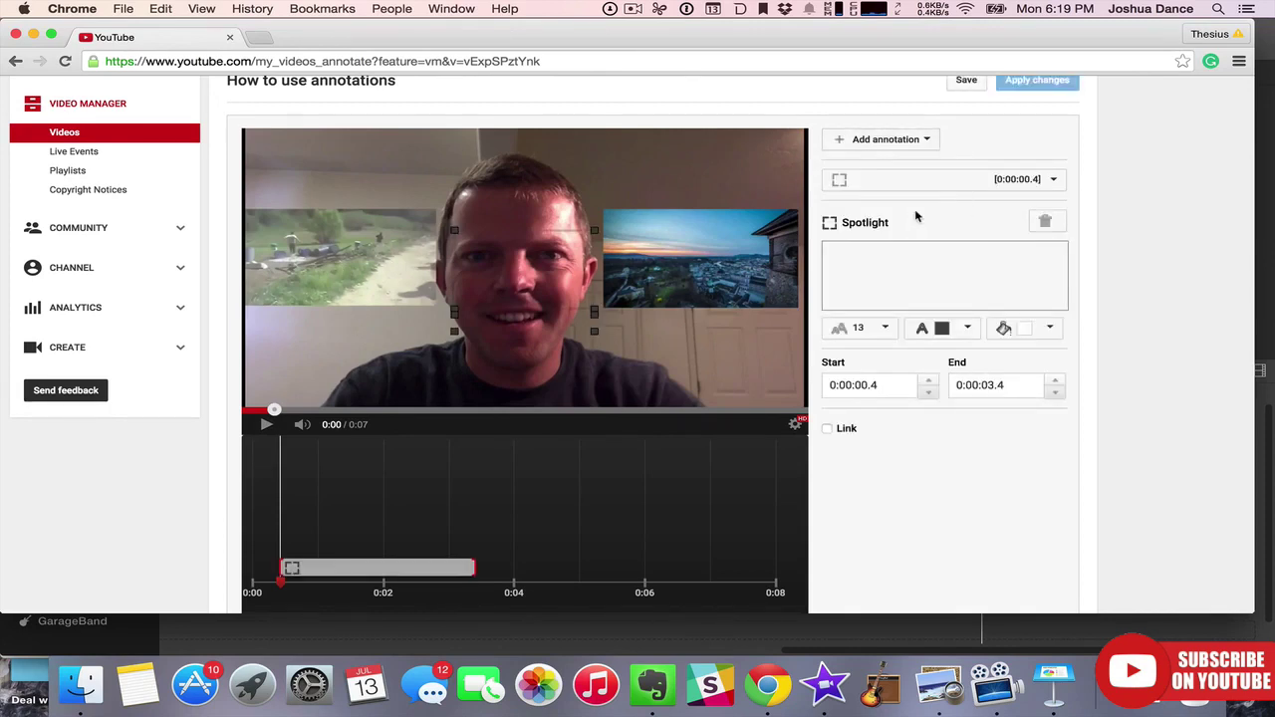
pyautogui.moveTo(521, 253); pyautogui.dragTo(310, 234)
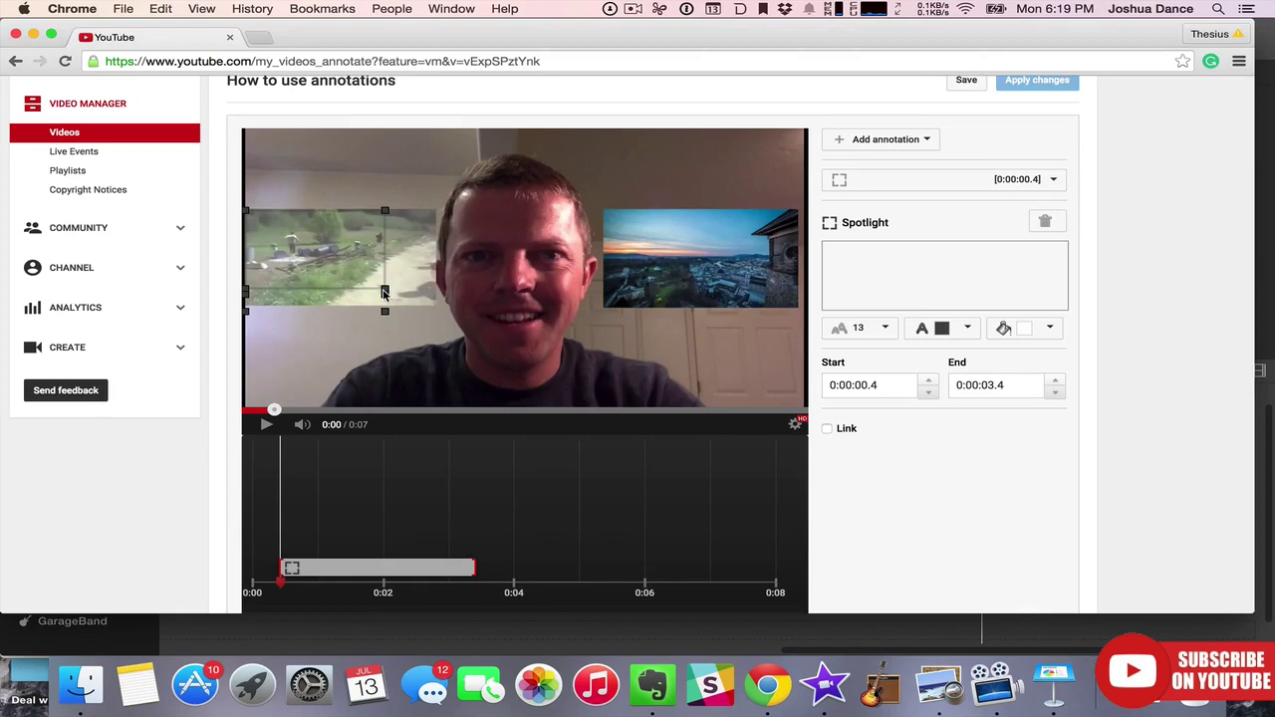
pyautogui.moveTo(385, 292); pyautogui.dragTo(434, 310)
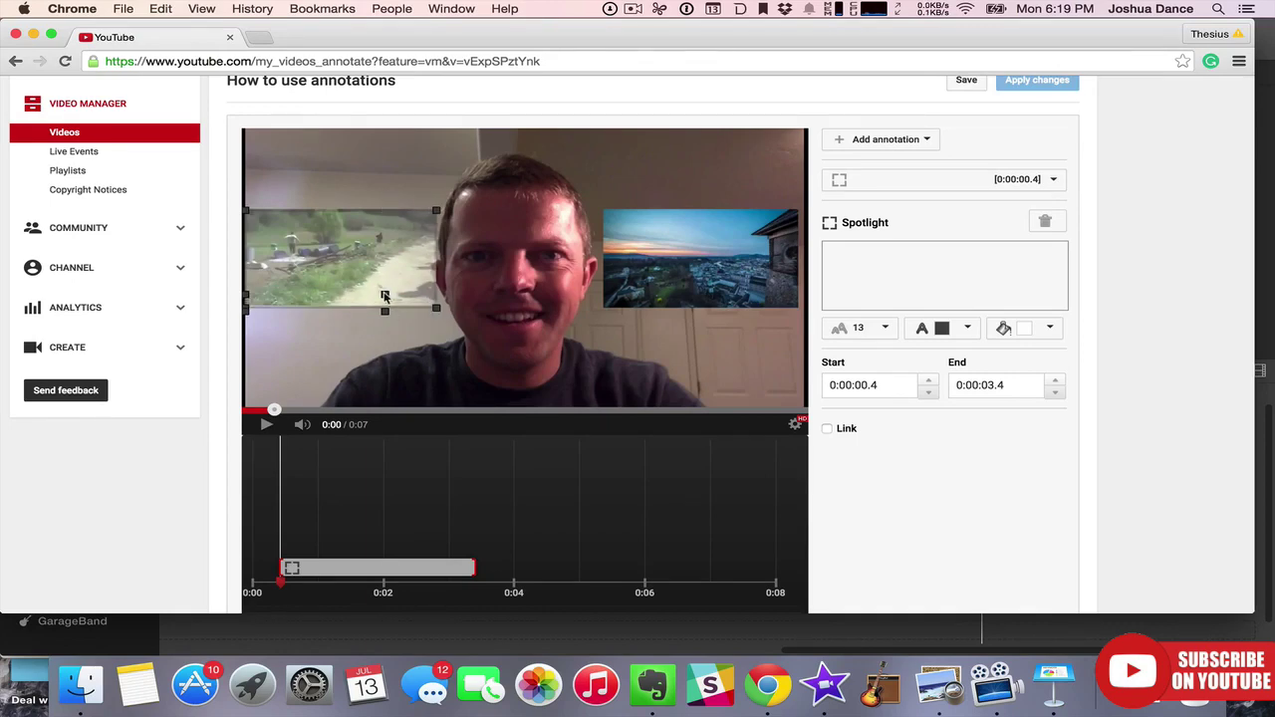
pyautogui.moveTo(366, 308); pyautogui.dragTo(366, 316)
# Enter the spotlight text 'Watch last weeks video'.
pyautogui.click(925, 268)
pyautogui.write('Last weeks vi')
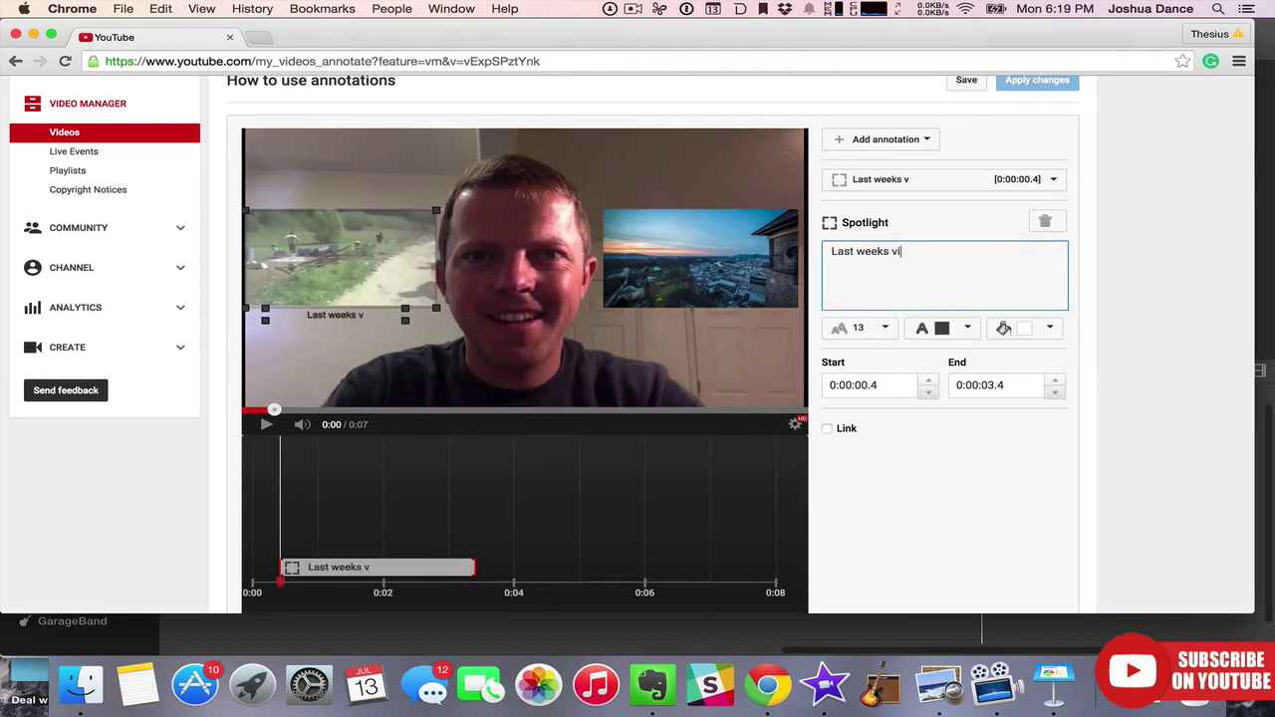
pyautogui.write('deoWatch l')
pyautogui.press('Delete')
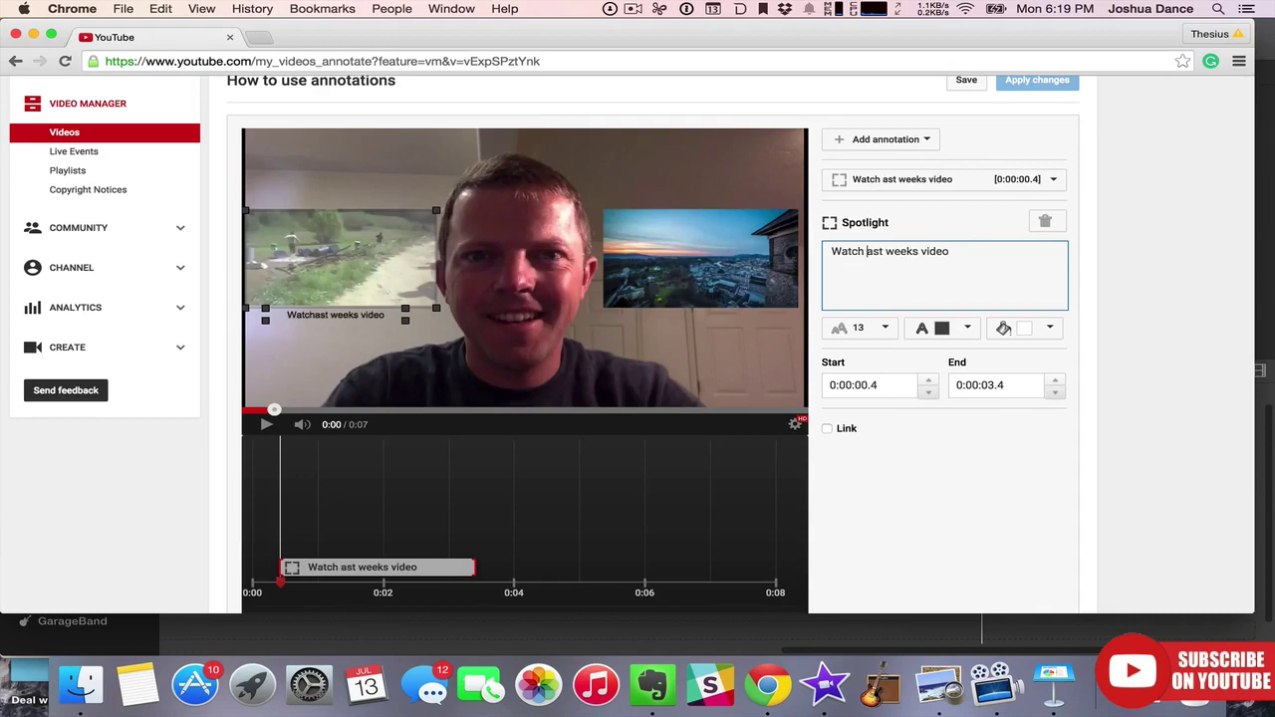
pyautogui.click(1120, 258)
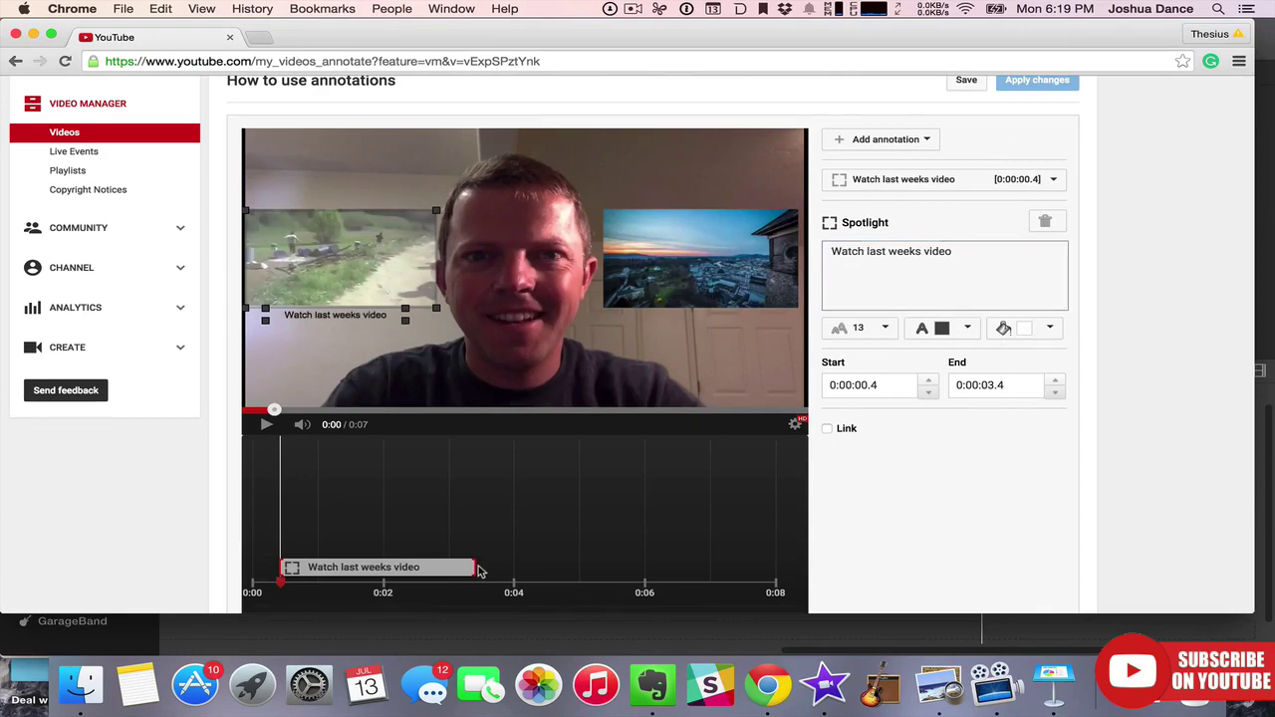
# Extend the spotlight to show from 0:00.4 to 0:07.2 and play to check.
pyautogui.moveTo(478, 569); pyautogui.dragTo(787, 569)
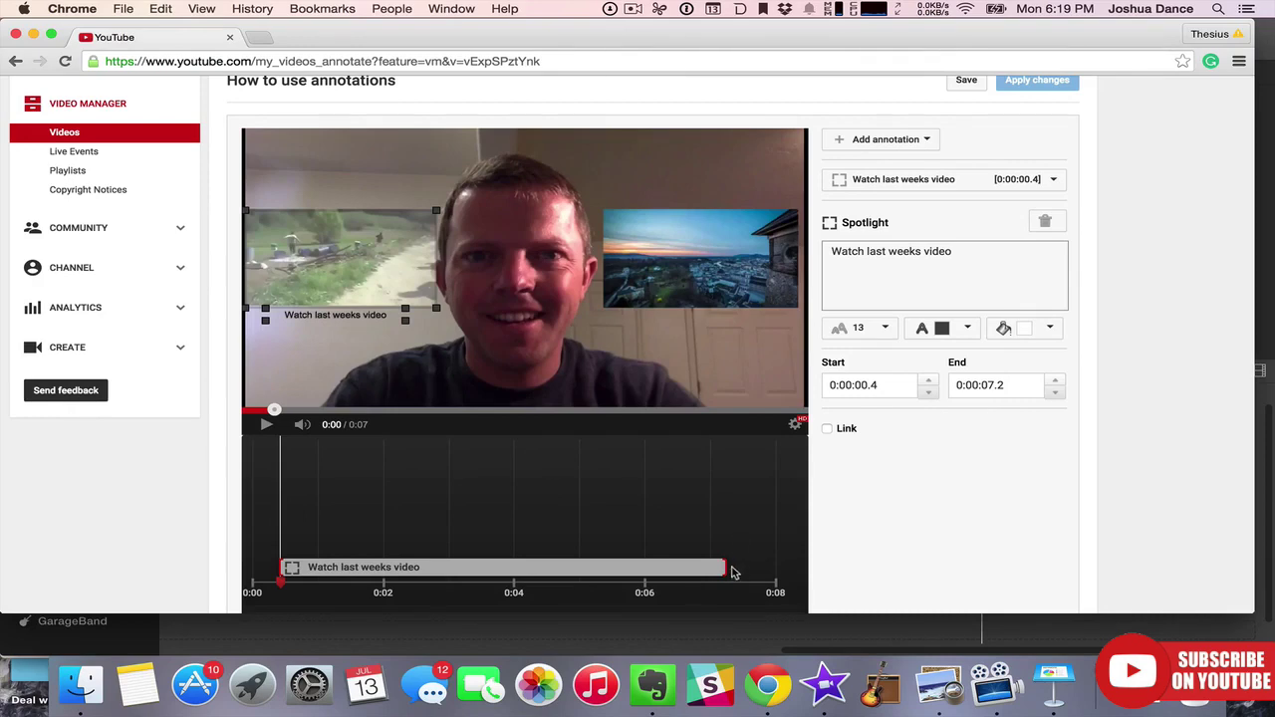
pyautogui.scroll(-2, 676, 544)
pyautogui.scroll(2, 673, 461)
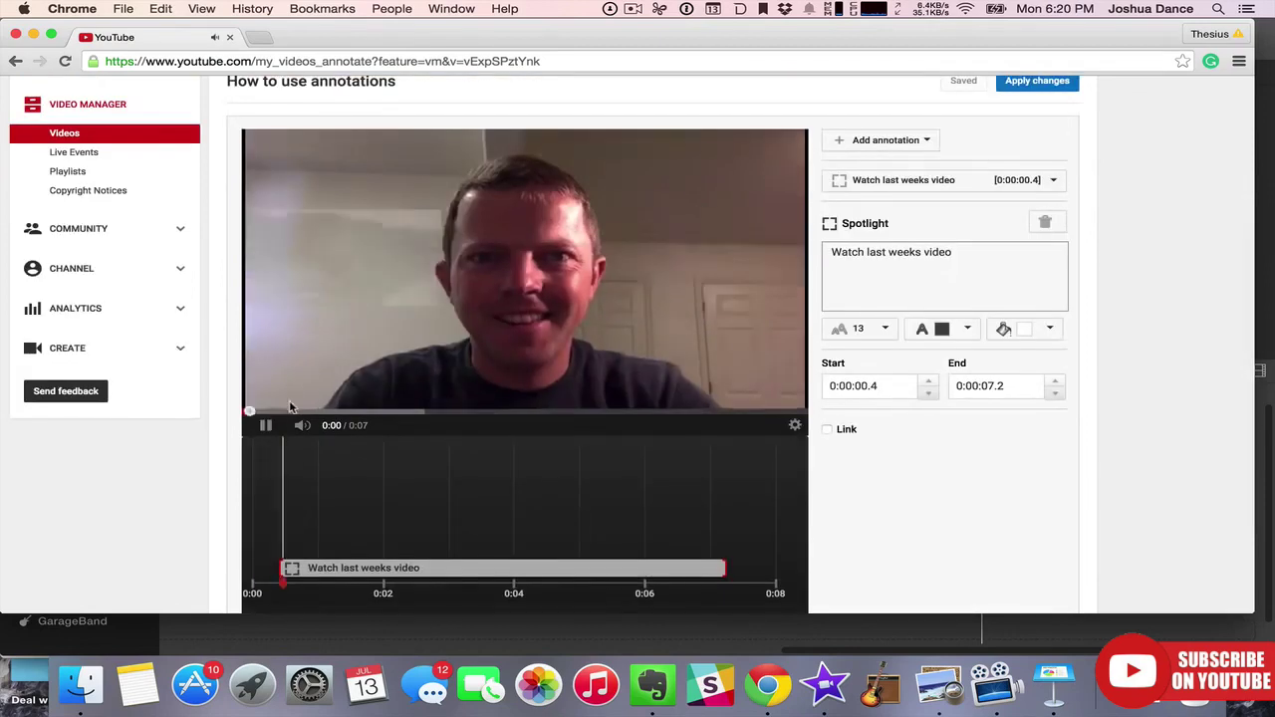
pyautogui.click(267, 425)
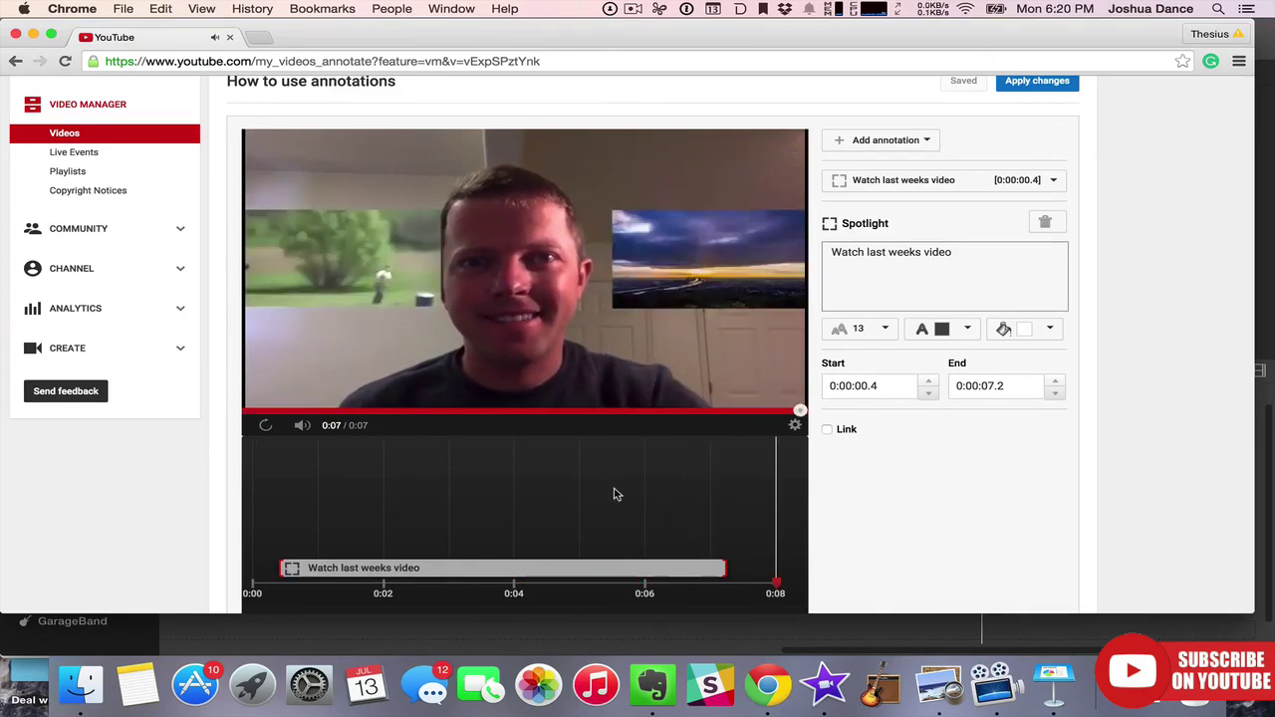
# Add a second spotlight fitted over the right landscape clip, reading 'Watch next weeks video'.
pyautogui.click(255, 412)
pyautogui.click(916, 148)
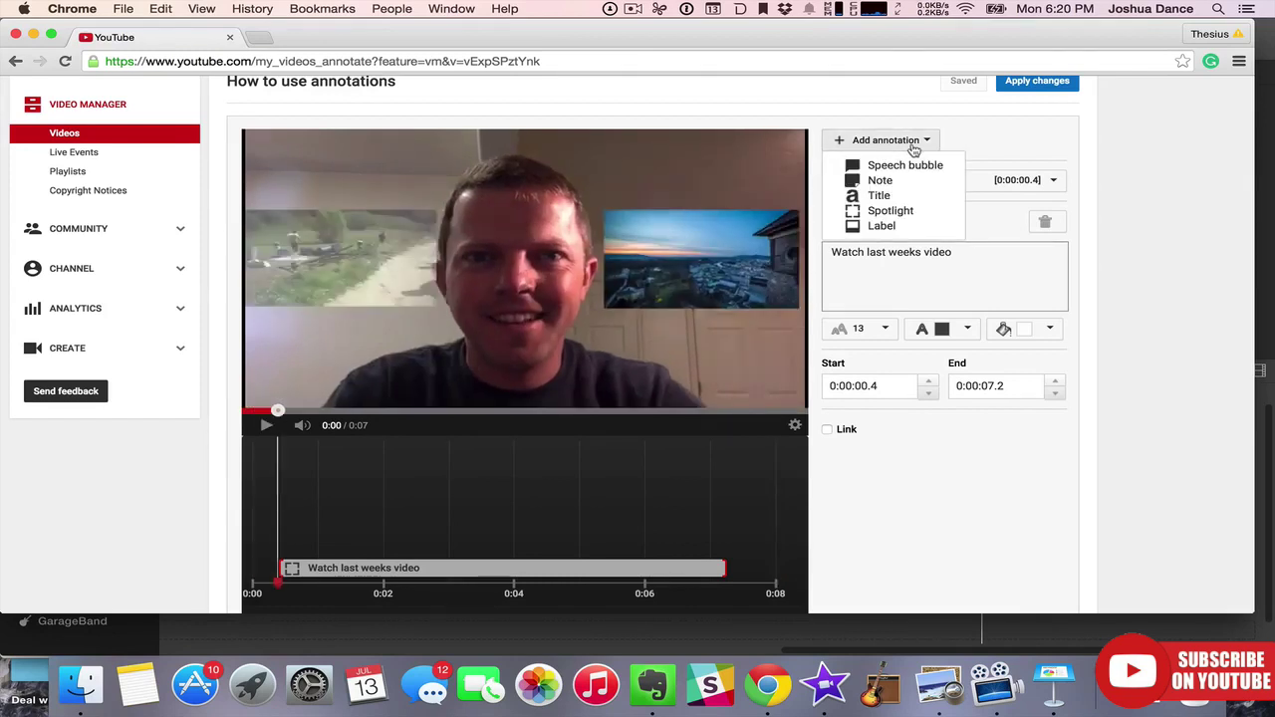
pyautogui.click(904, 209)
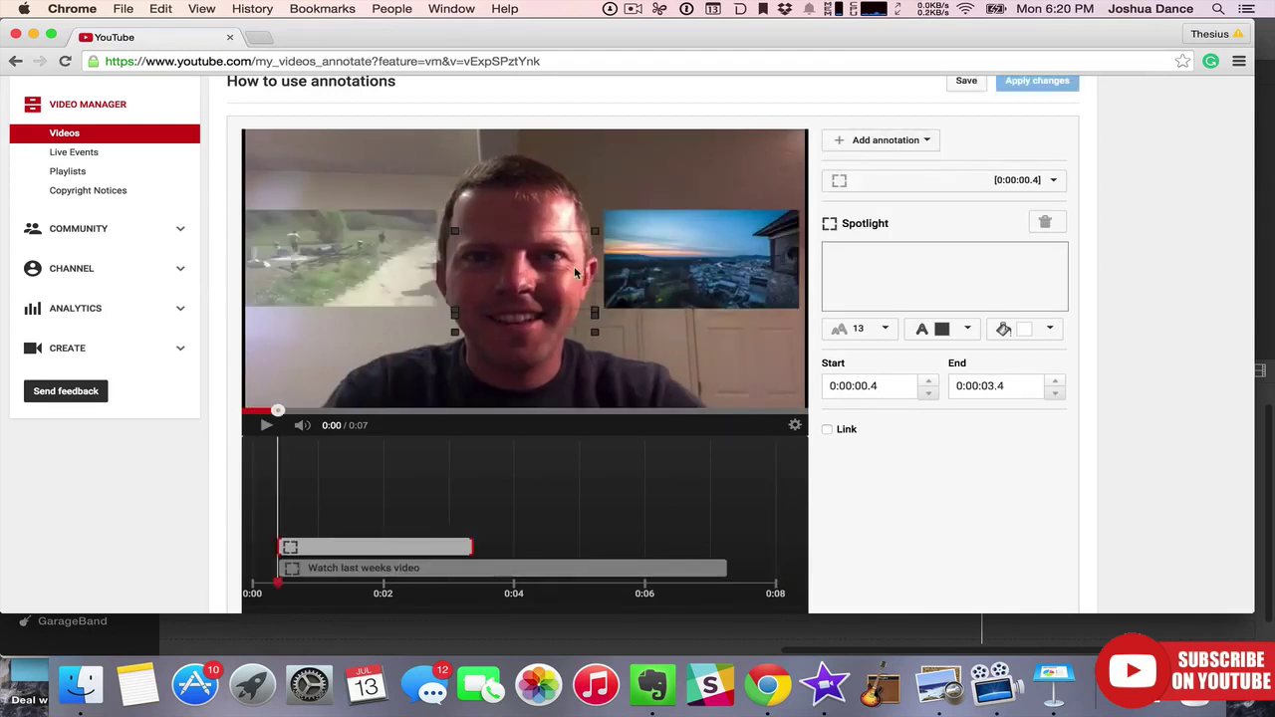
pyautogui.moveTo(568, 267); pyautogui.dragTo(714, 247)
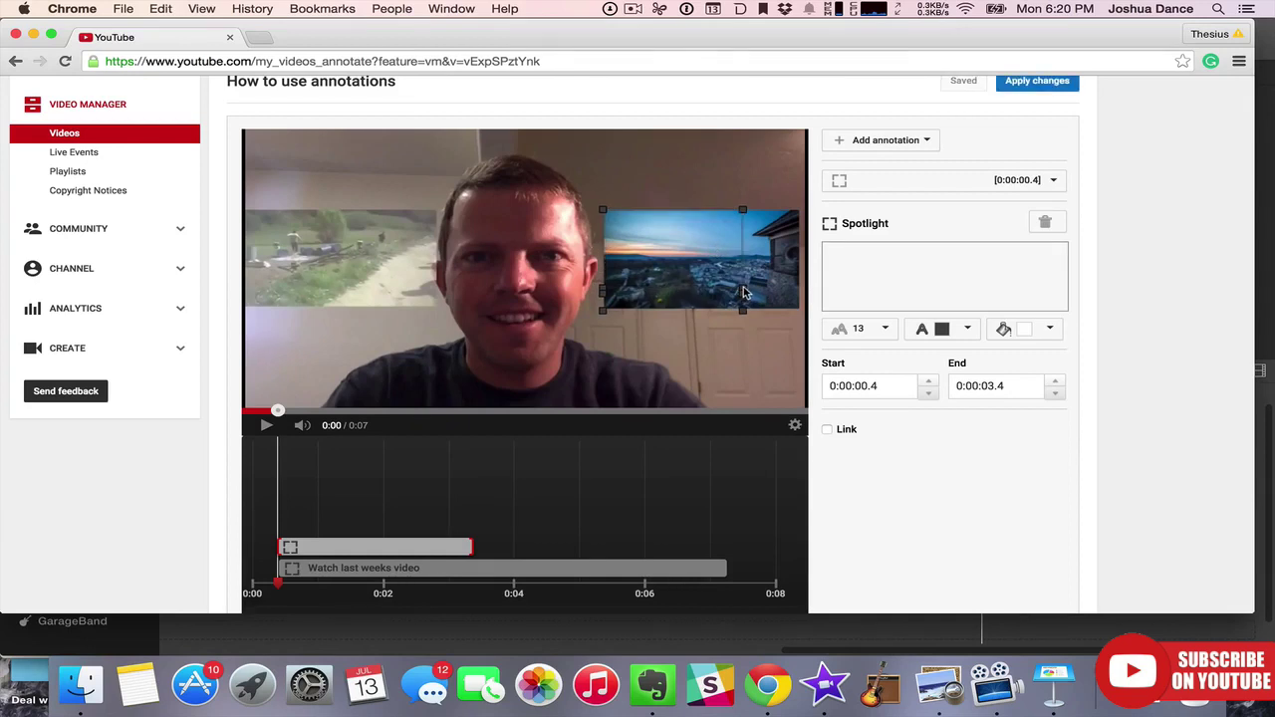
pyautogui.moveTo(742, 292); pyautogui.dragTo(795, 309)
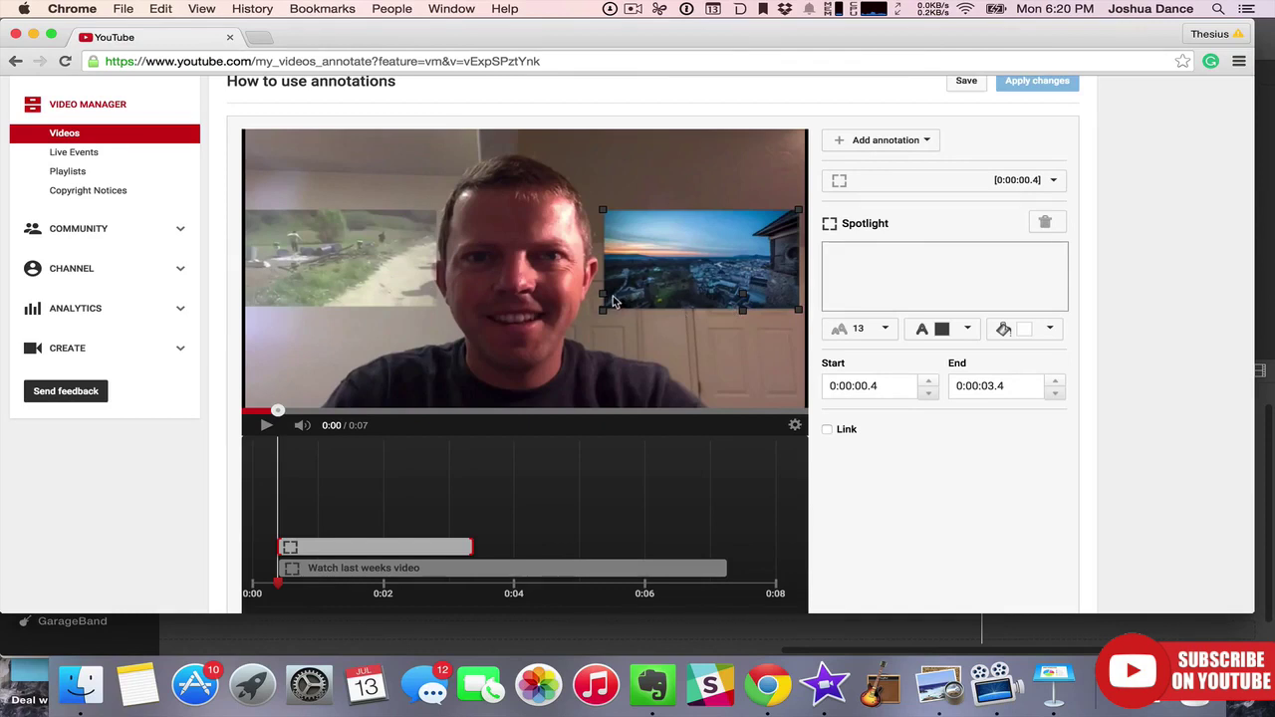
pyautogui.moveTo(618, 304); pyautogui.dragTo(646, 320)
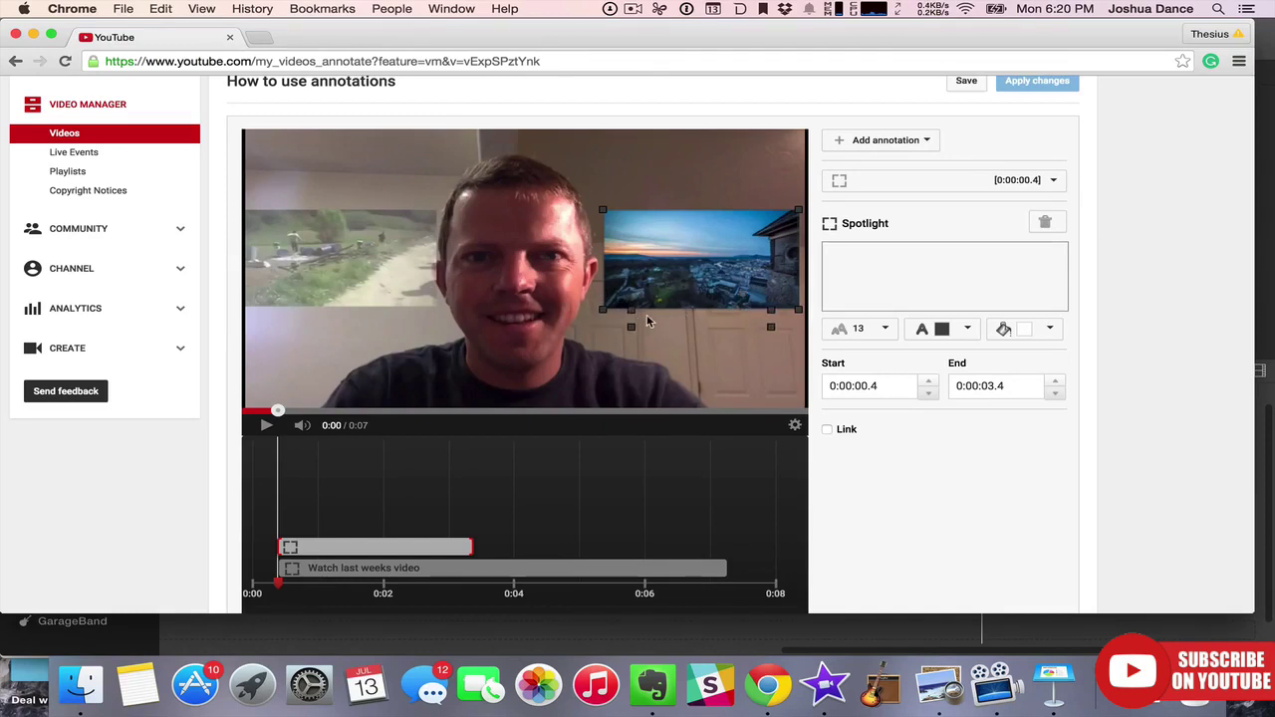
pyautogui.click(862, 276)
pyautogui.write('Watch next weeks video')
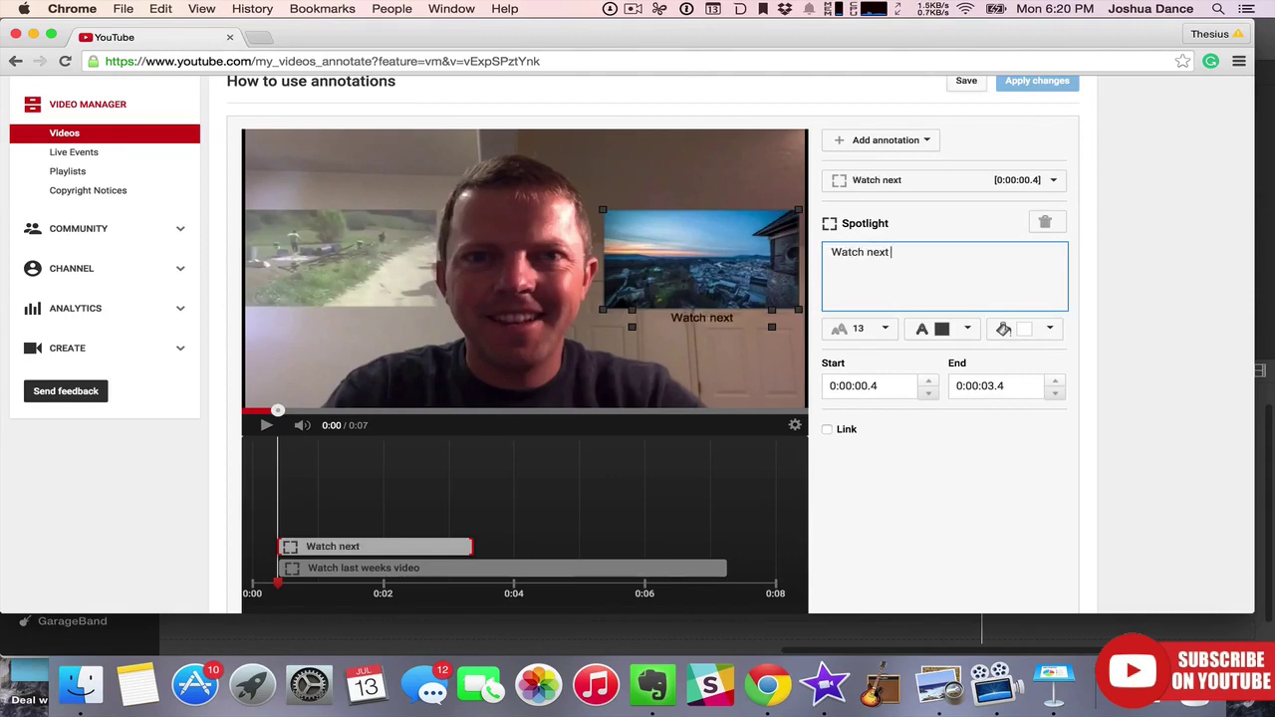
pyautogui.click(1182, 284)
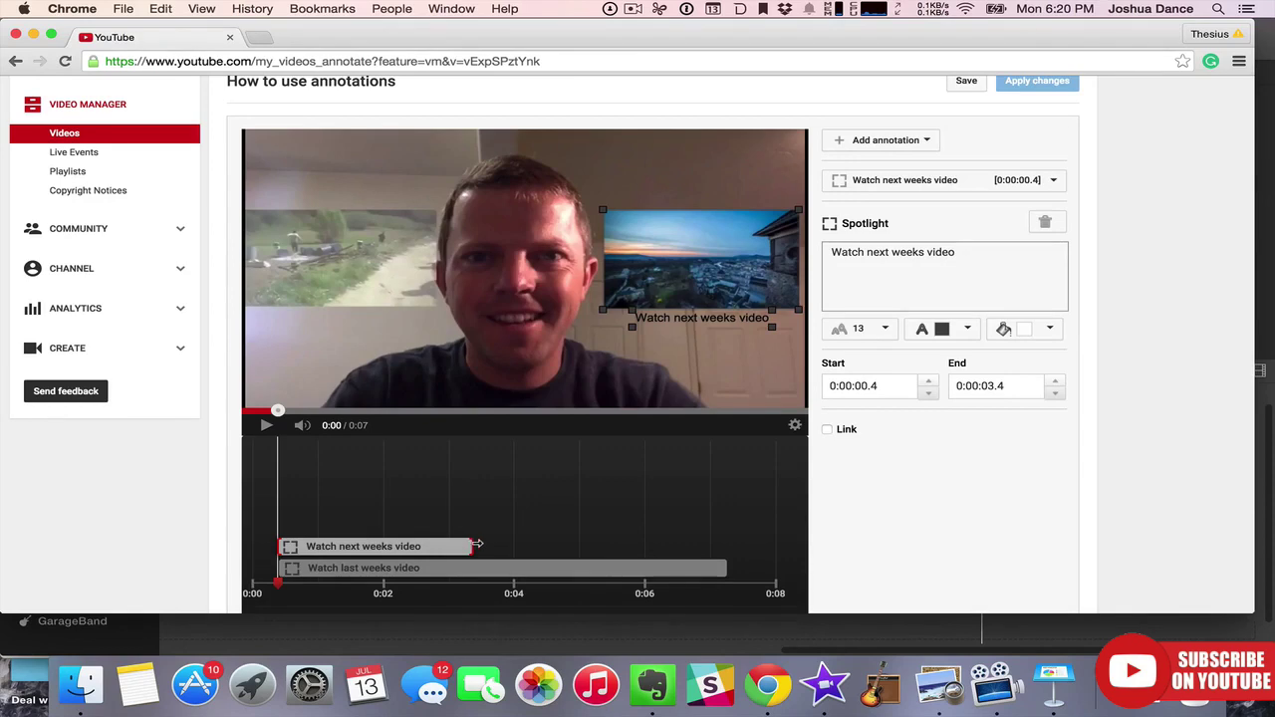
# Extend the Watch next weeks video spotlight to 0:07.2 and preview the video from the start.
pyautogui.moveTo(477, 545); pyautogui.dragTo(725, 544)
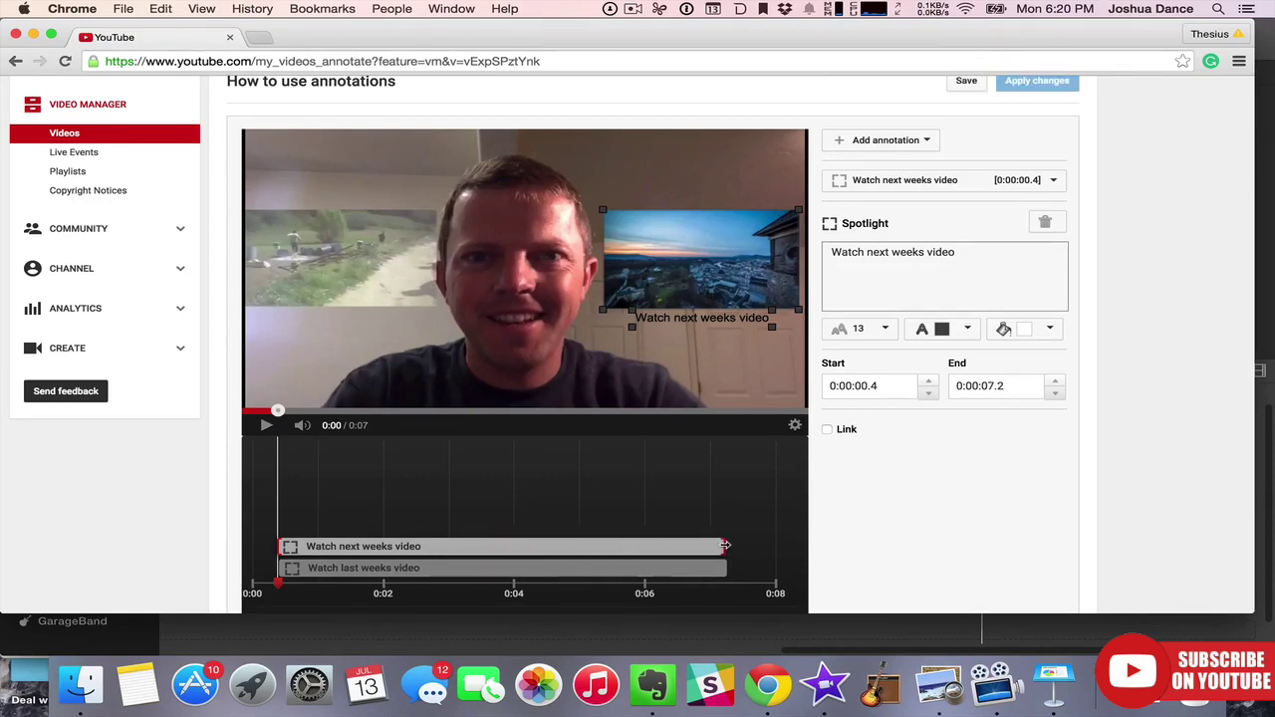
pyautogui.click(262, 426)
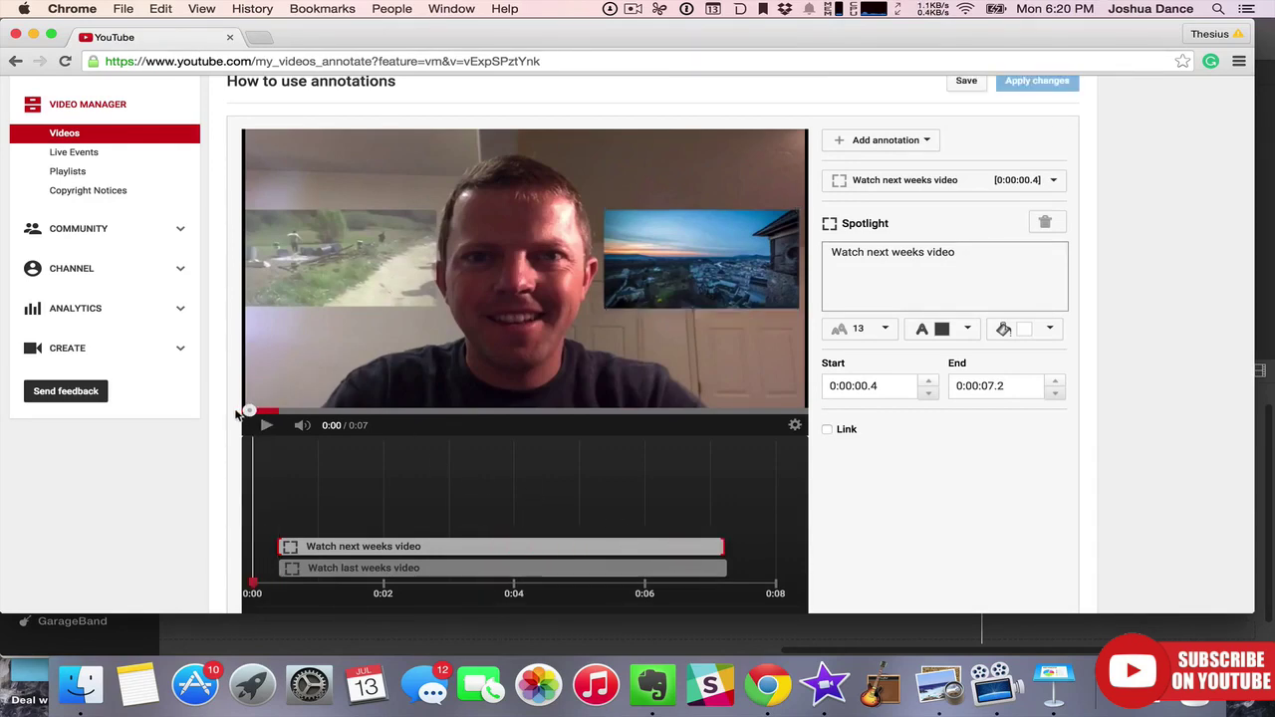
pyautogui.click(265, 426)
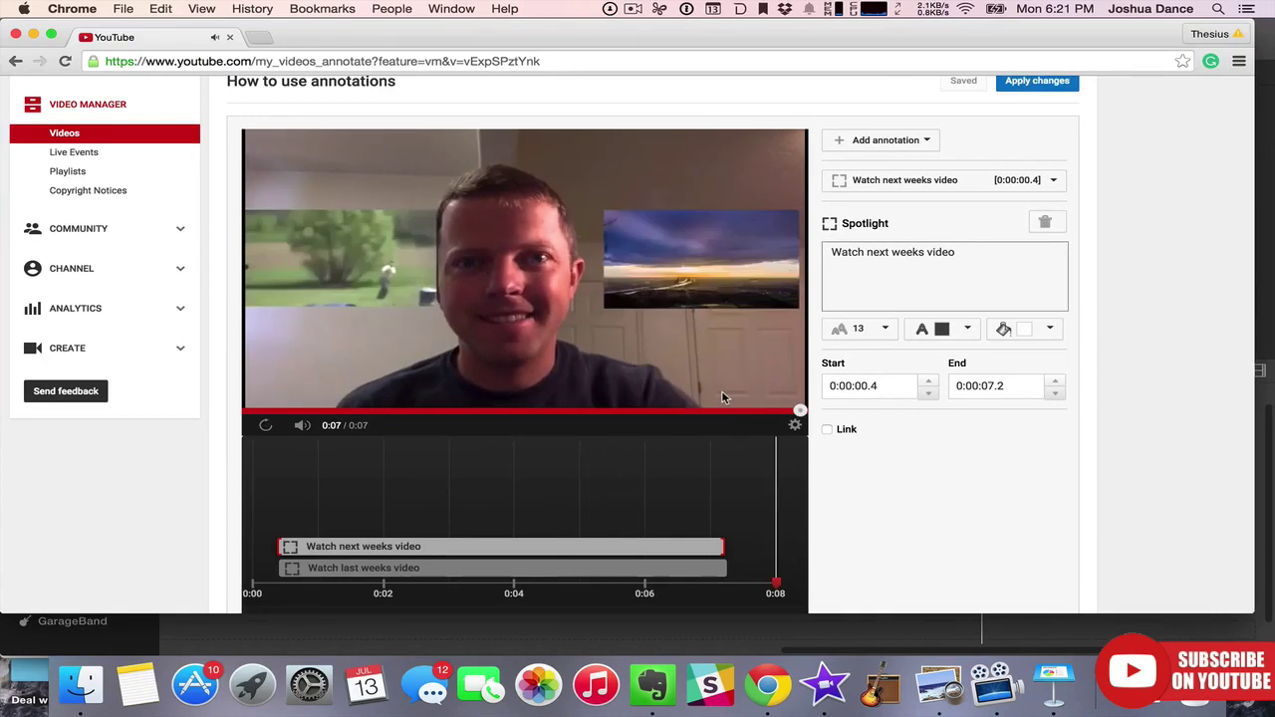
# Select the Watch last weeks video spotlight and enable its Link option.
pyautogui.scroll(-2, 1130, 492)
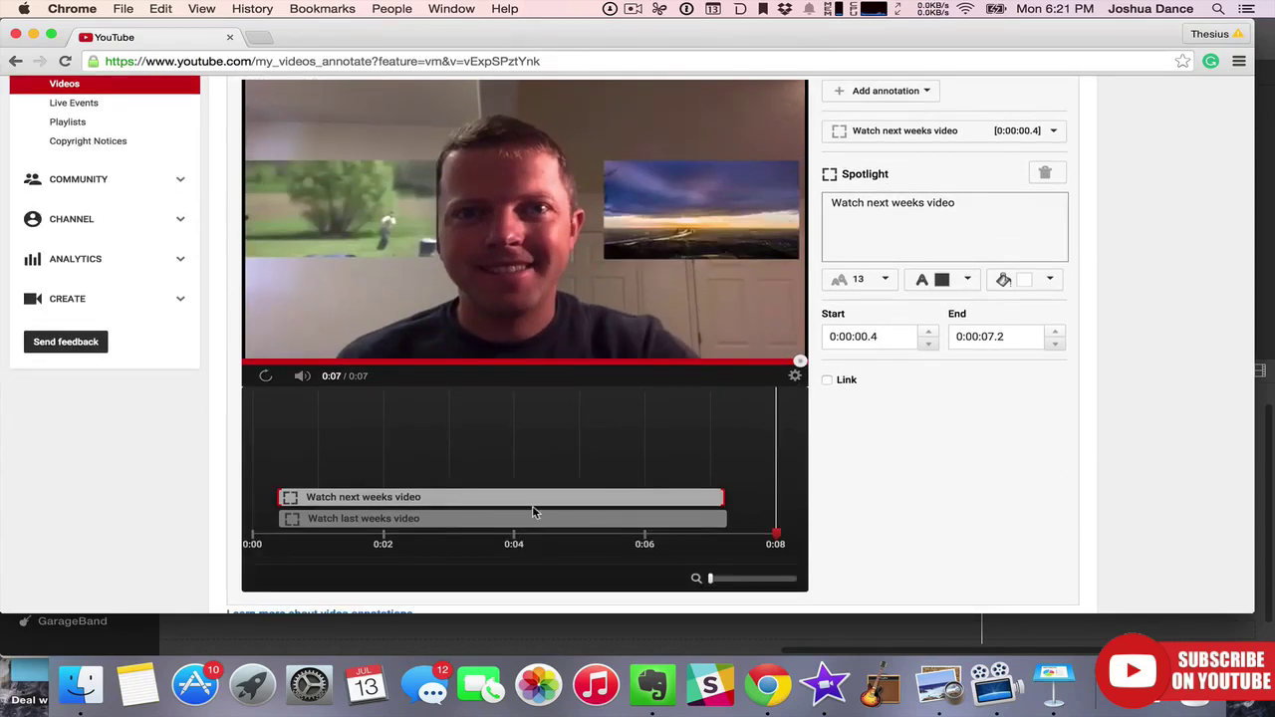
pyautogui.click(381, 519)
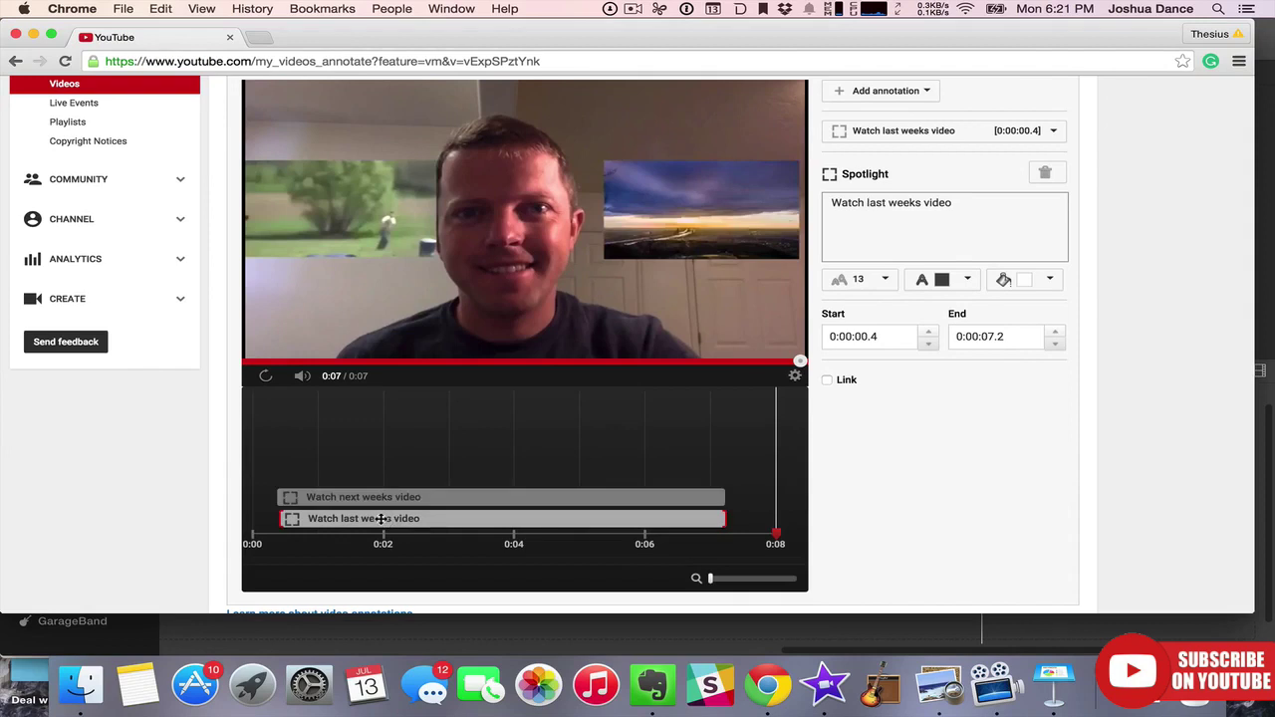
pyautogui.click(827, 380)
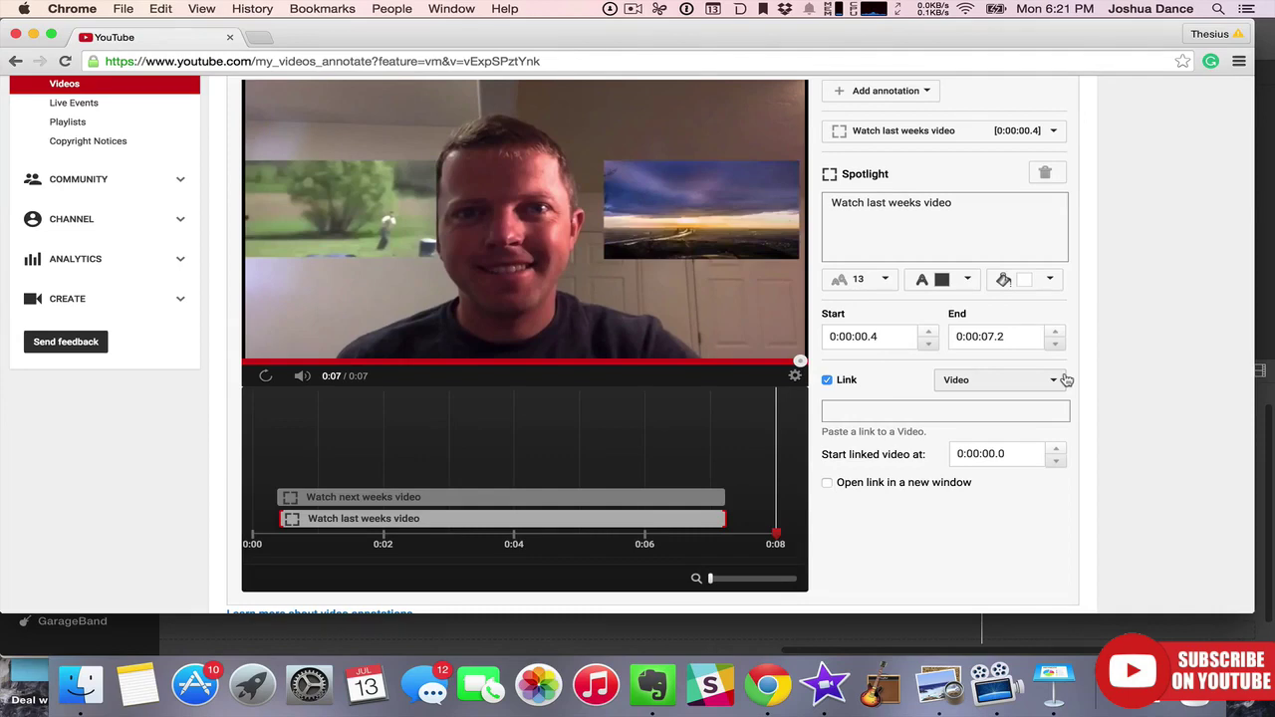
pyautogui.scroll(5, 208, 203)
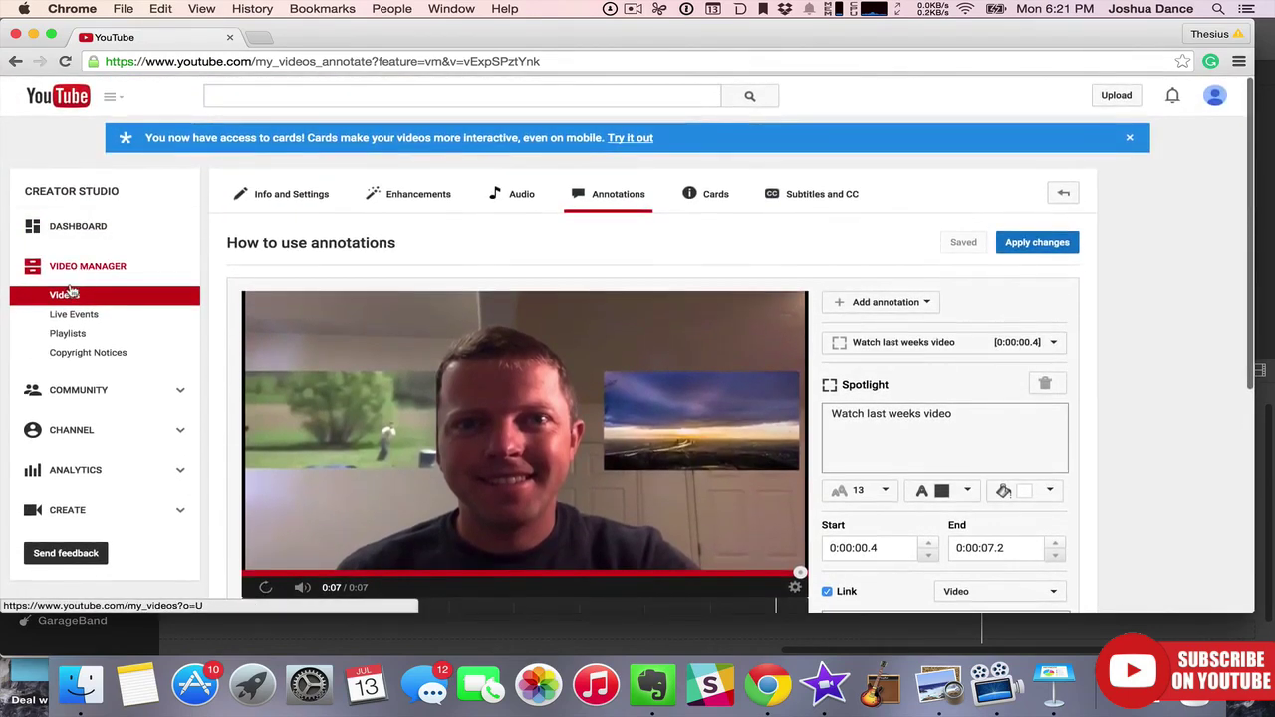
# Copy the 'test this' video's watch-page URL and enter it as the spotlight's link.
pyautogui.click(66, 296)
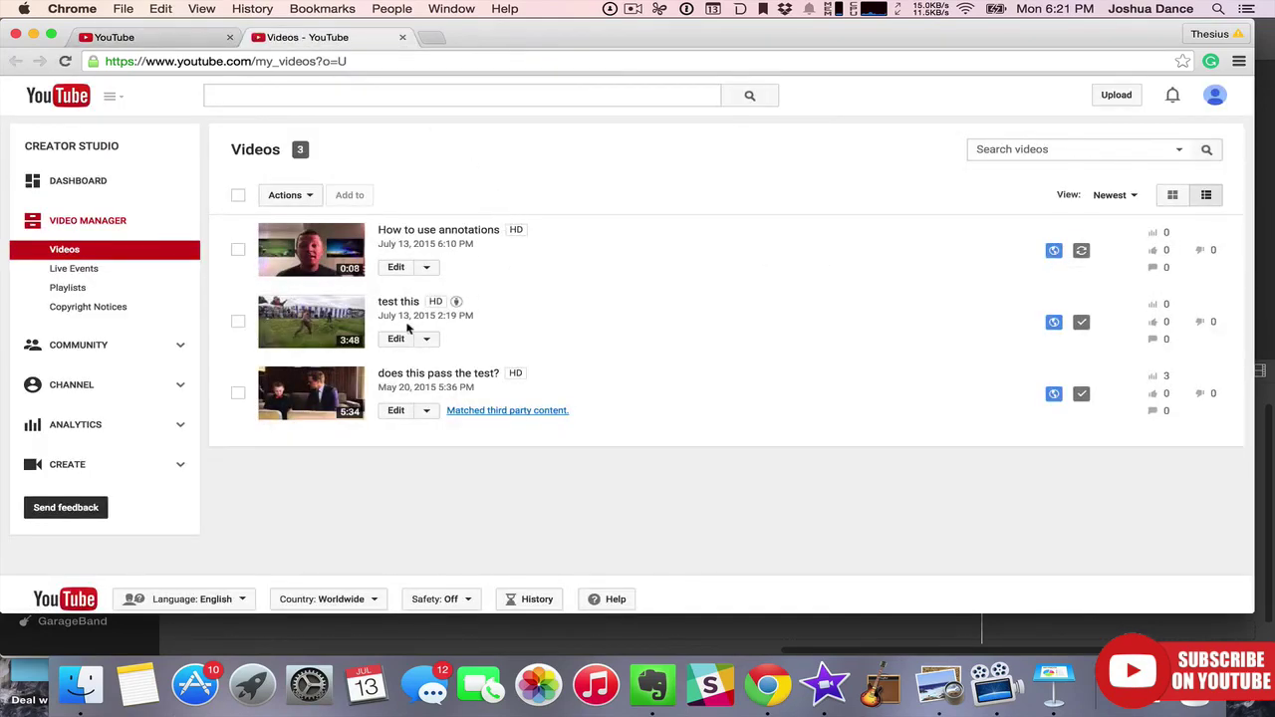
pyautogui.click(392, 302)
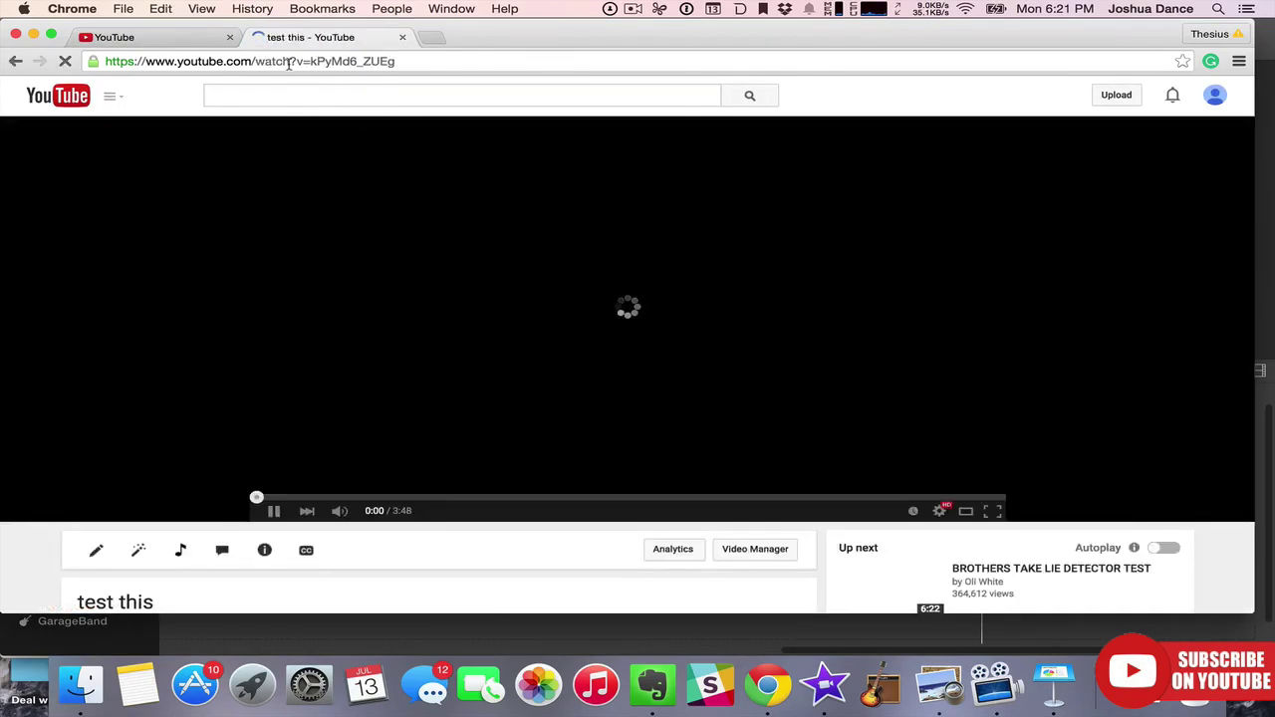
pyautogui.click(289, 64)
pyautogui.press('super+w')
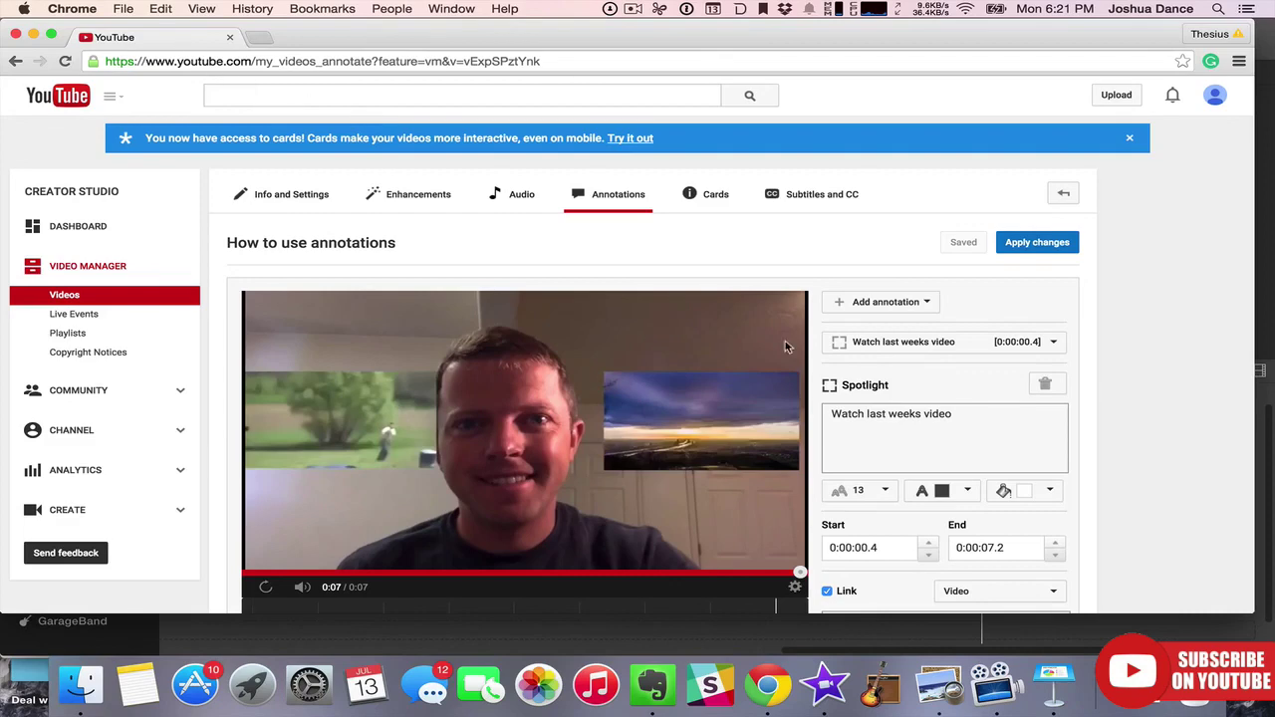
pyautogui.scroll(-5, 876, 448)
pyautogui.click(880, 427)
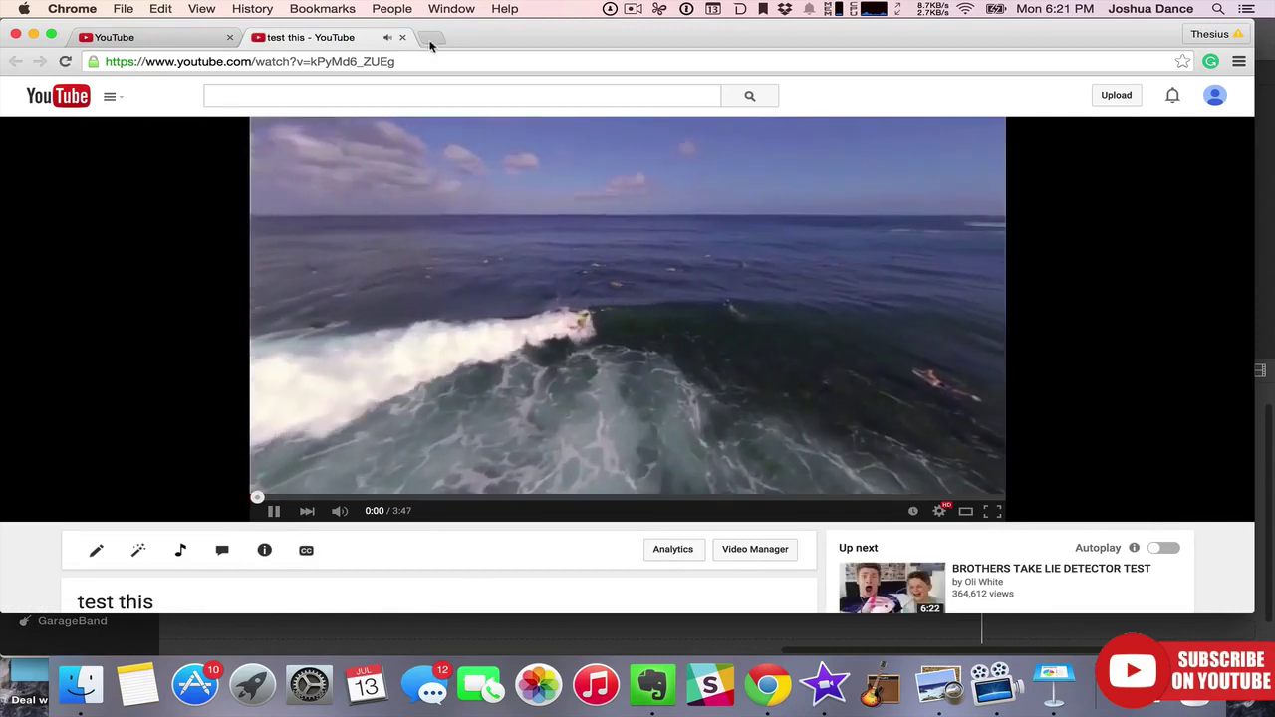
pyautogui.click(402, 37)
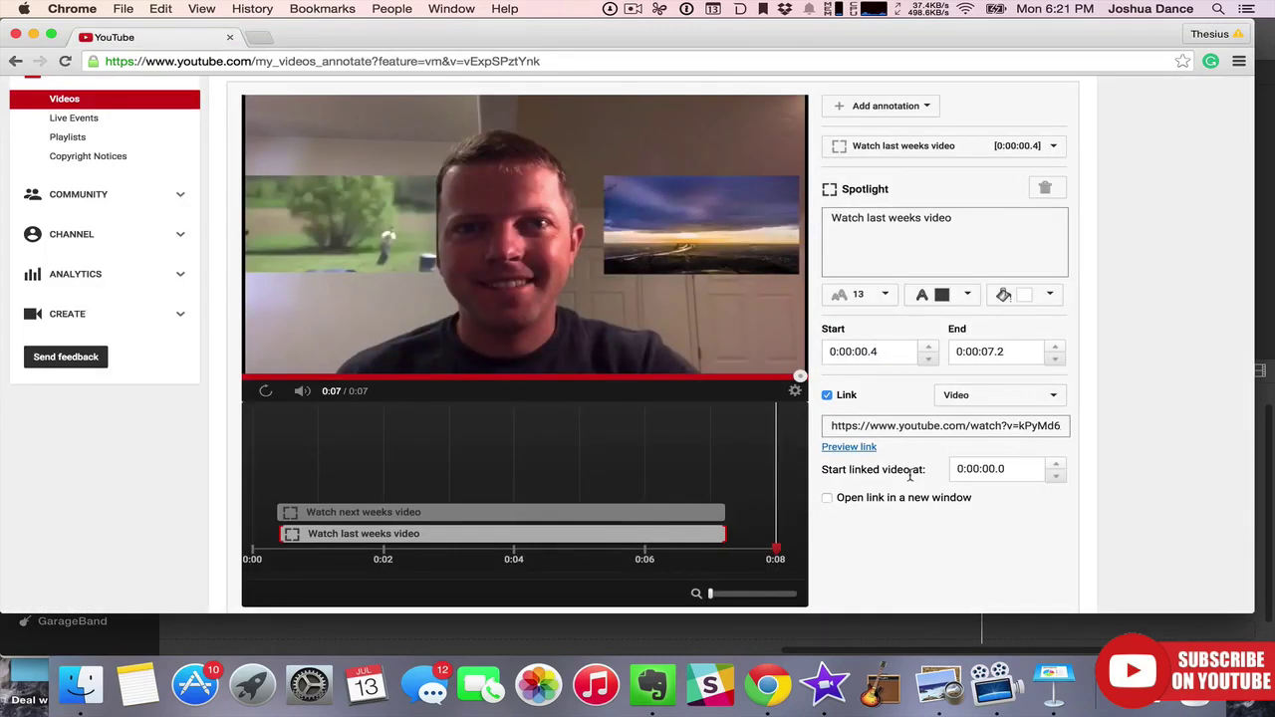
pyautogui.scroll(3, 1116, 418)
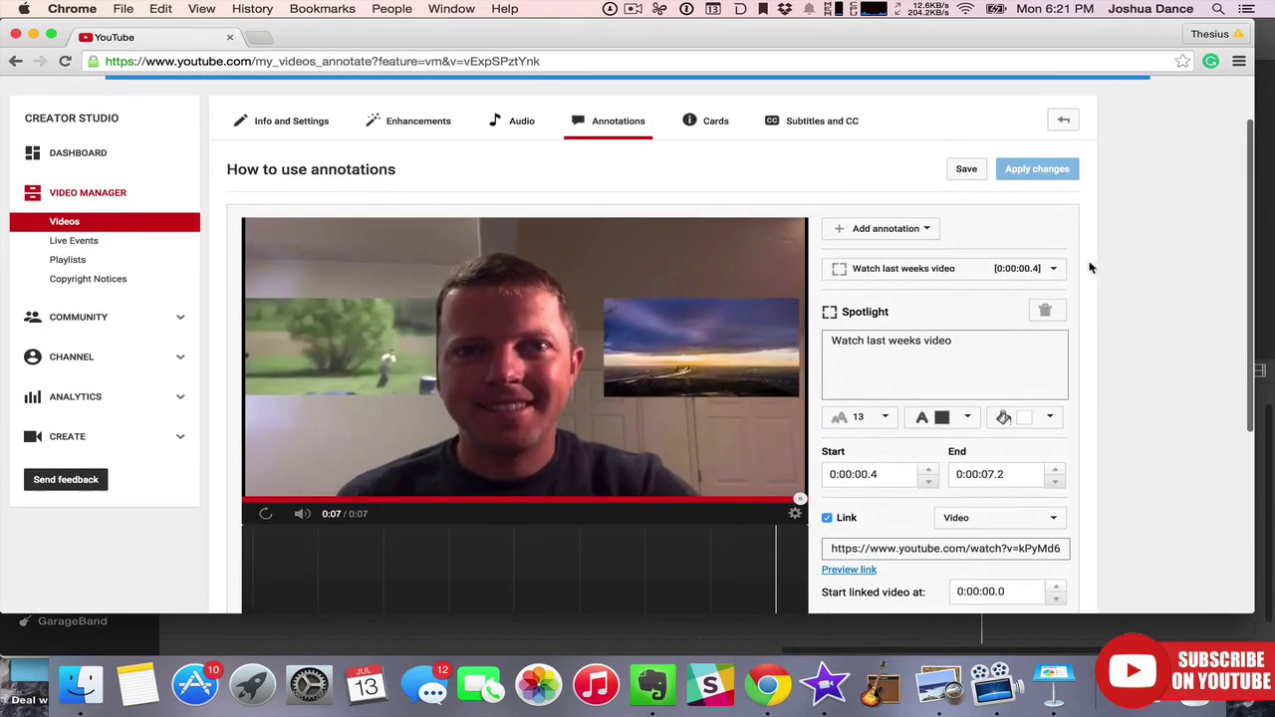
# Select the Watch next weeks video spotlight, pause the preview, and enable its Link option.
pyautogui.scroll(-3, 1090, 267)
pyautogui.click(451, 459)
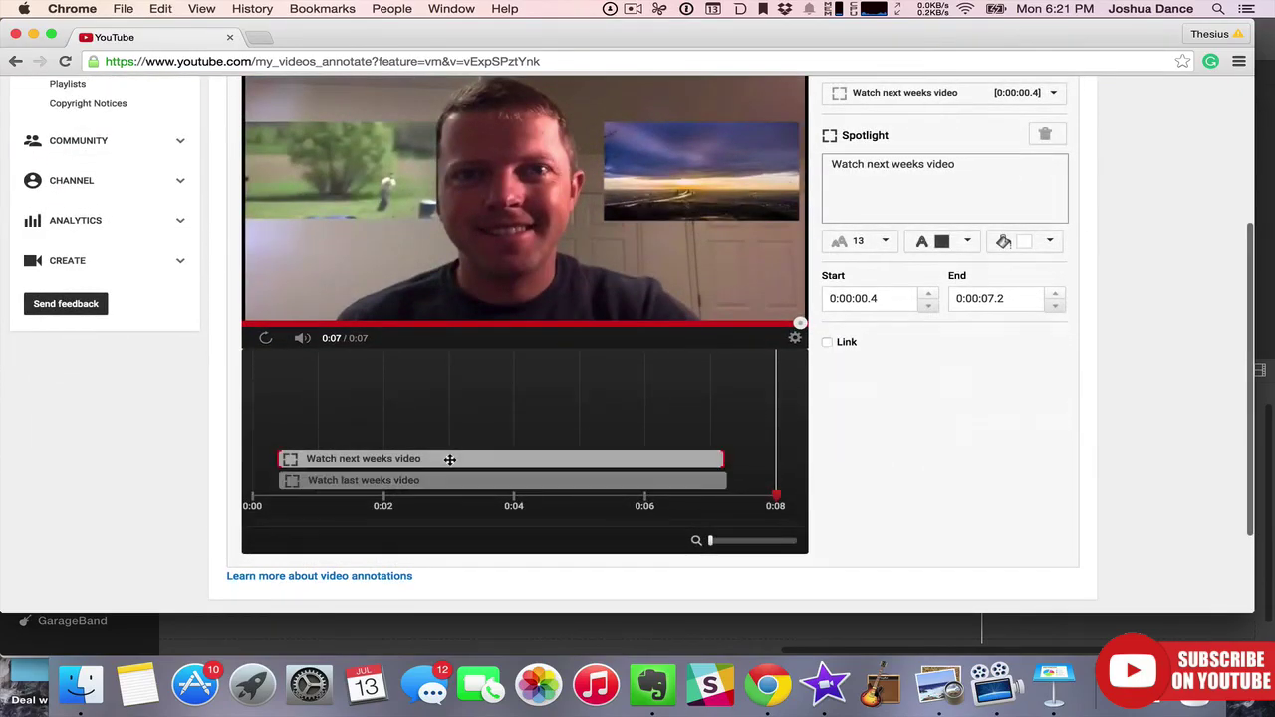
pyautogui.scroll(1, 830, 379)
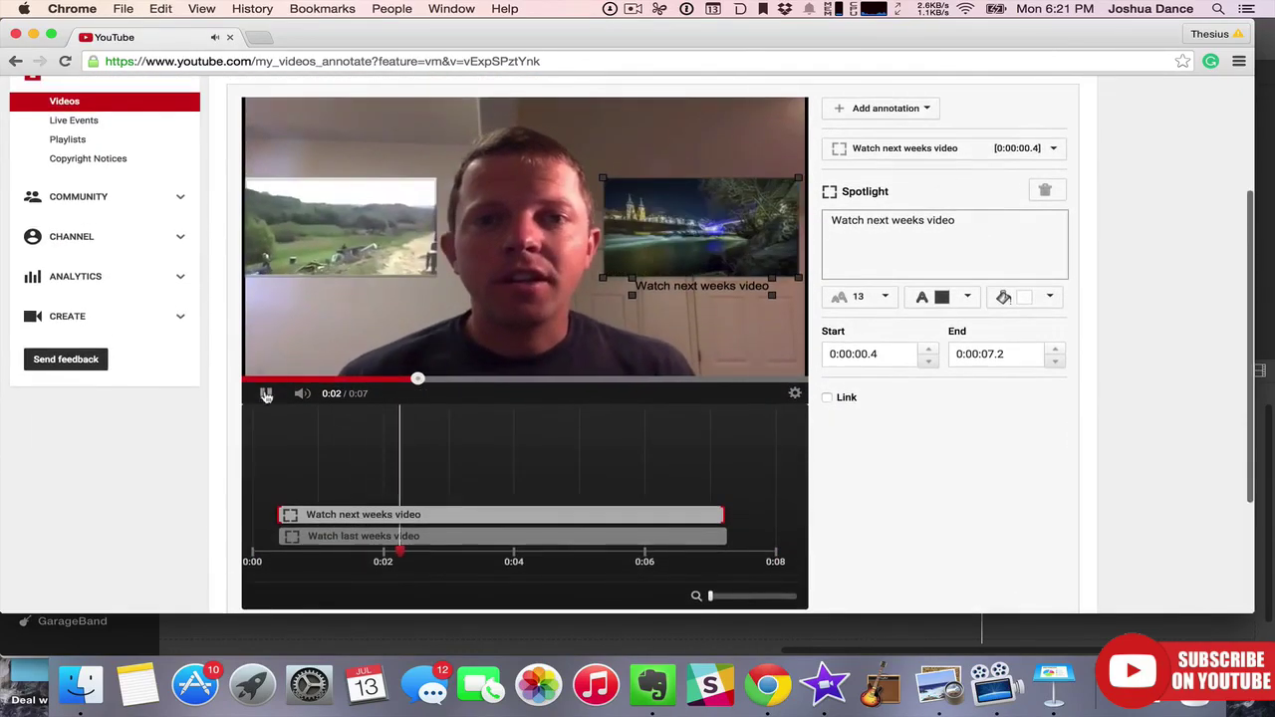
pyautogui.click(267, 394)
pyautogui.click(828, 399)
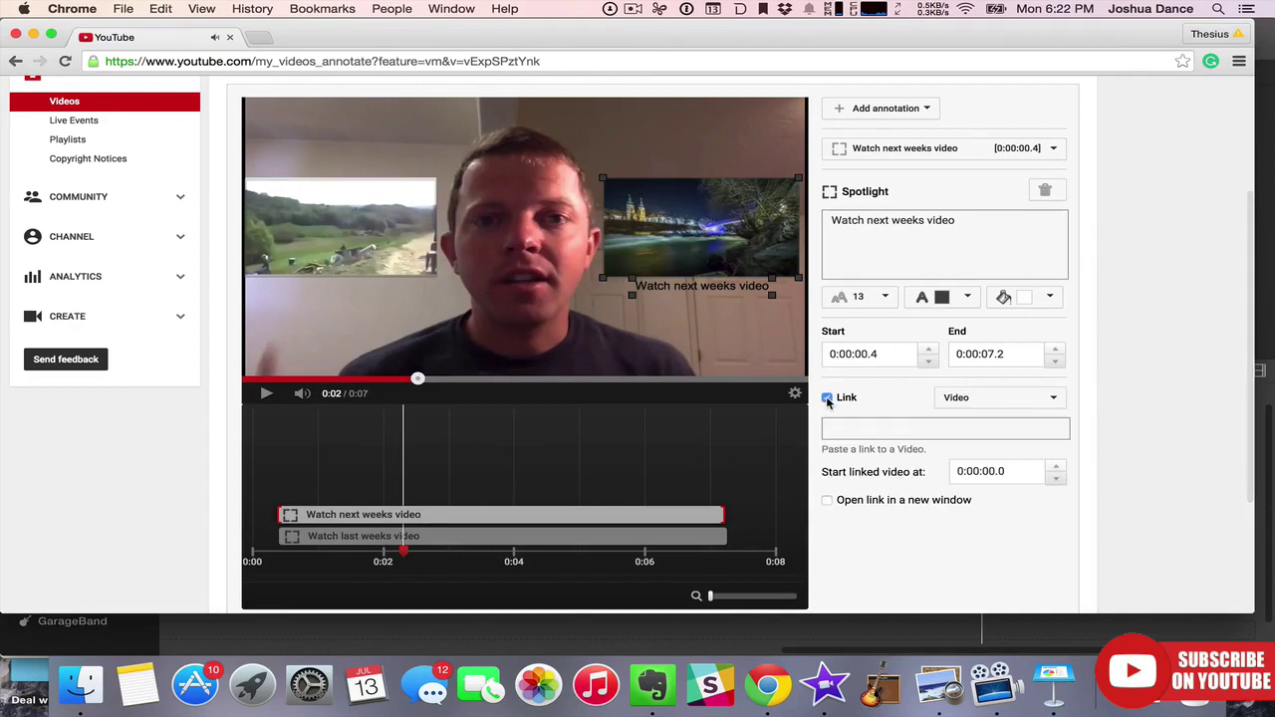
pyautogui.scroll(2, 194, 190)
pyautogui.scroll(2, 195, 191)
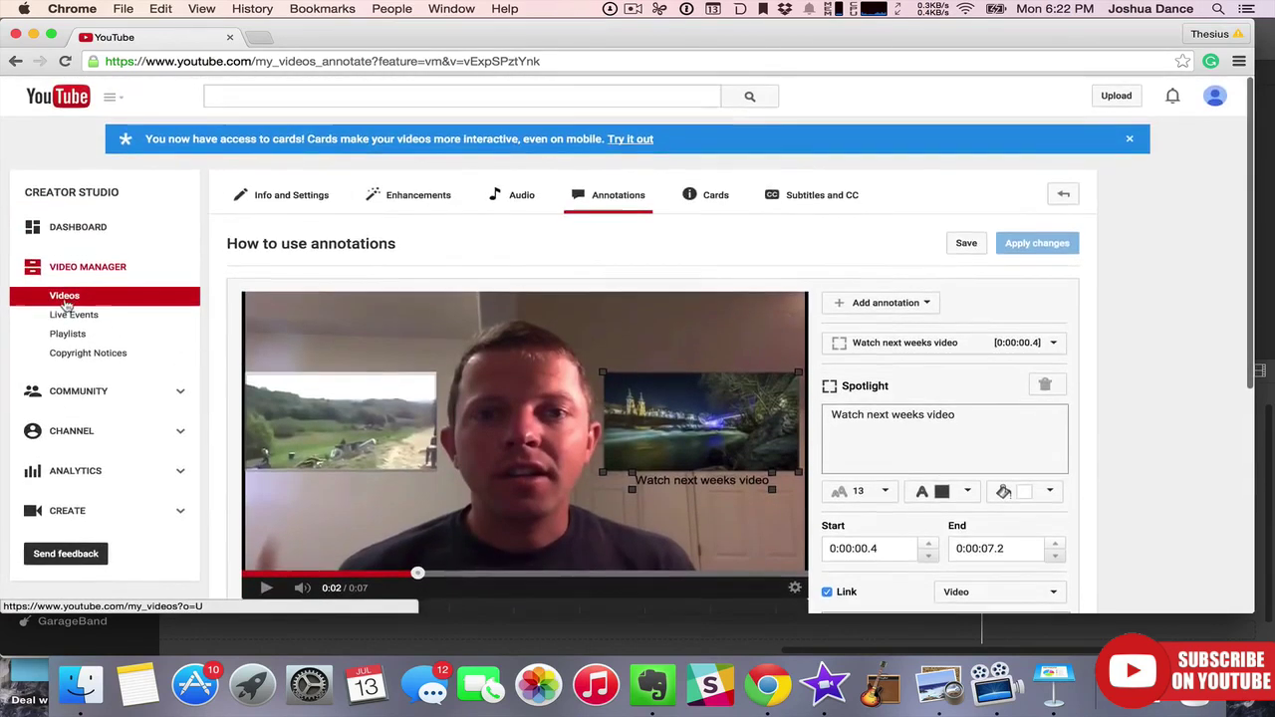
# Copy the 'does this pass the test?' video URL and paste it into the link field.
pyautogui.click(258, 37)
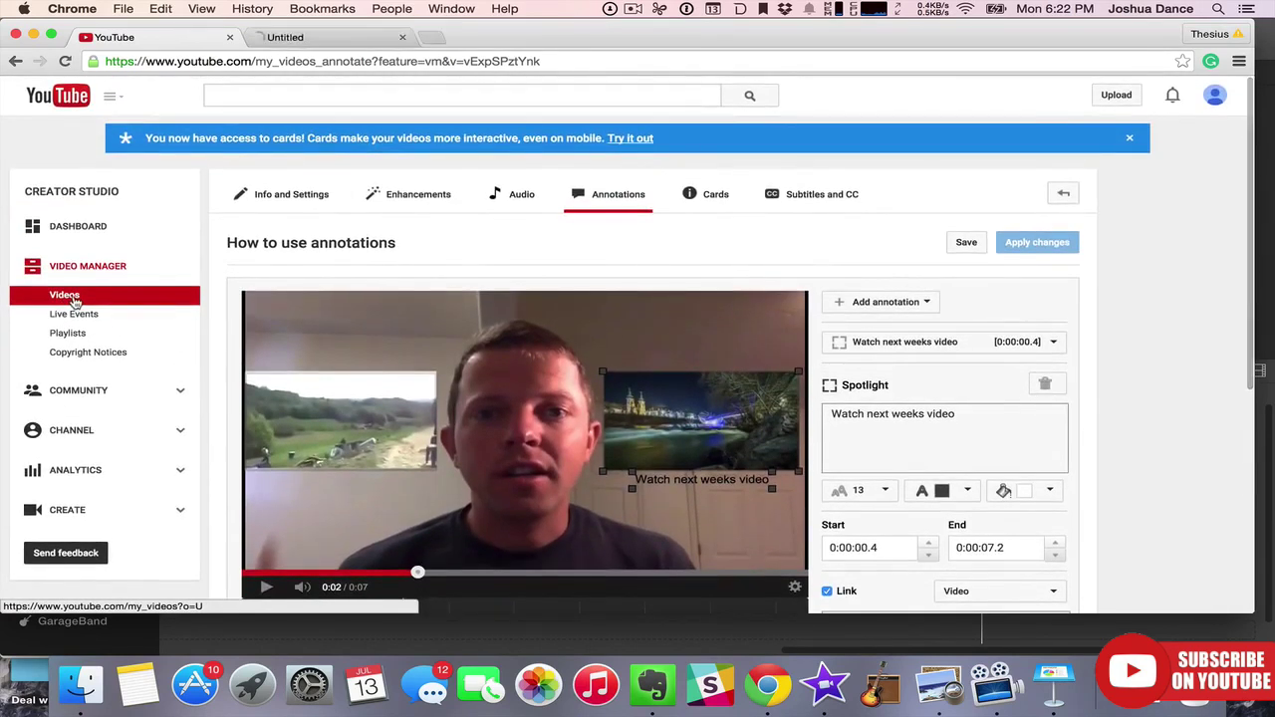
pyautogui.click(304, 40)
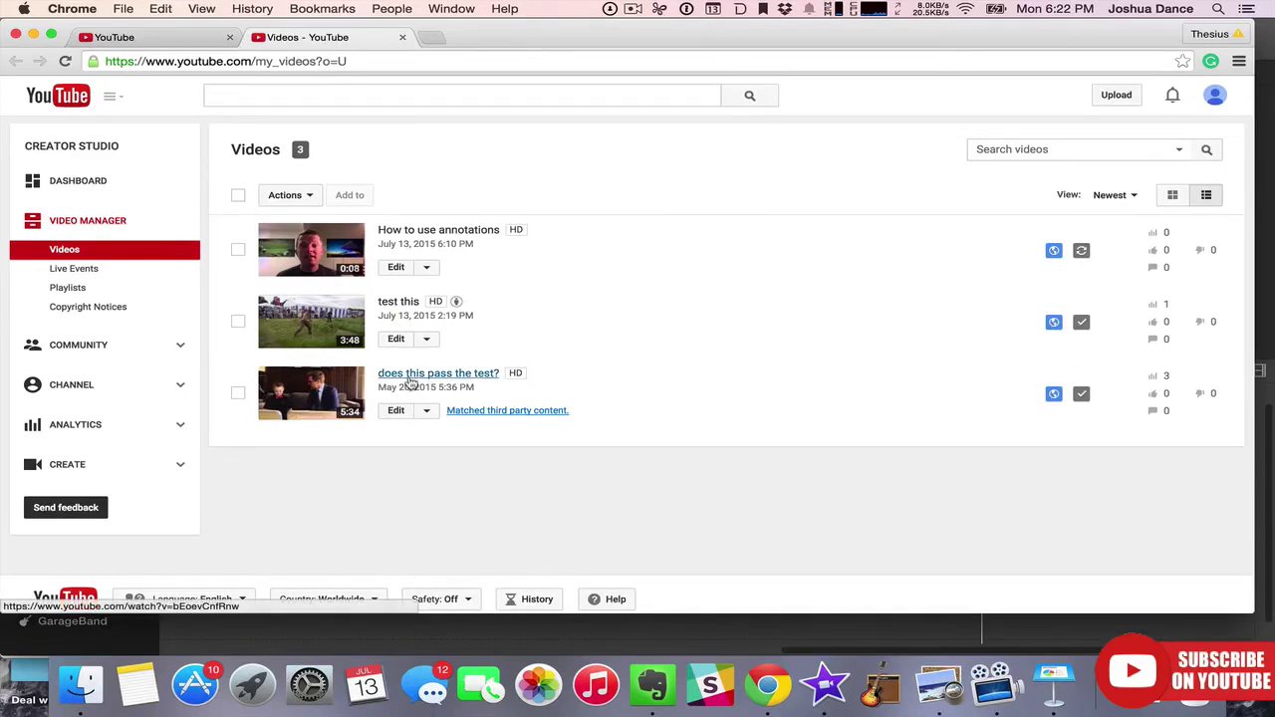
pyautogui.click(409, 374)
pyautogui.click(267, 63)
pyautogui.press('super+c')
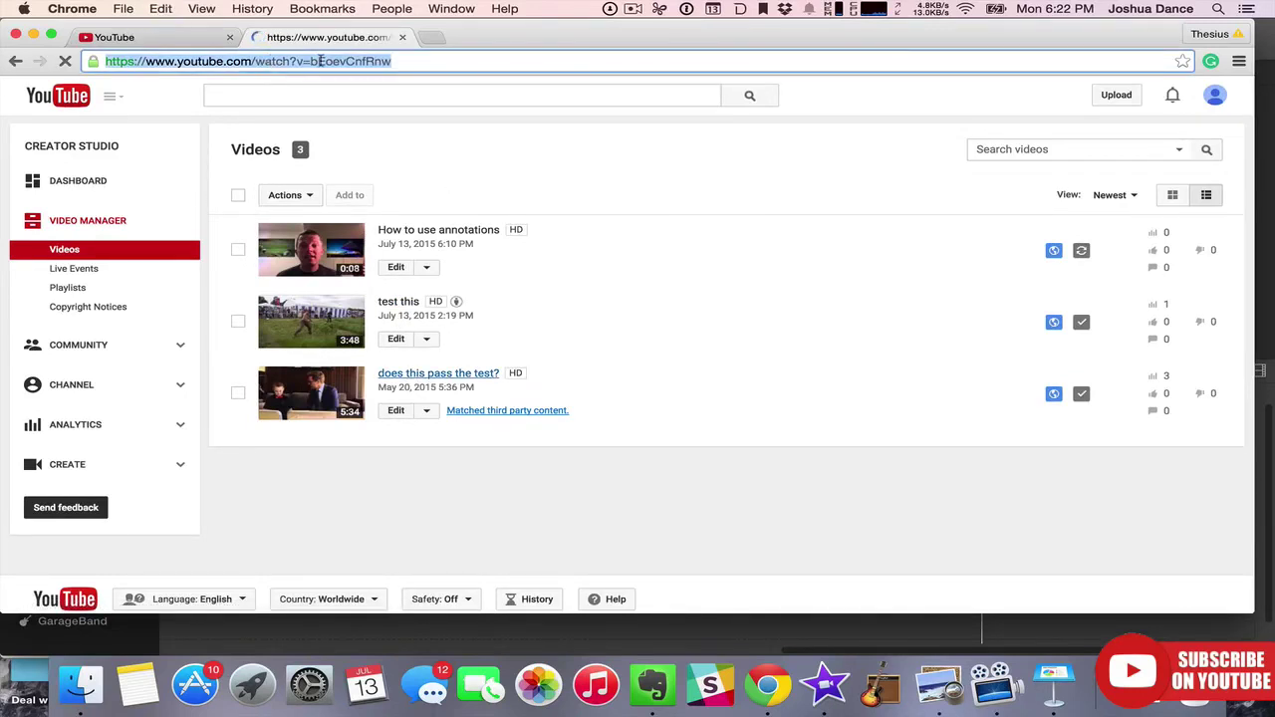
pyautogui.press('super+w')
pyautogui.scroll(-5, 933, 374)
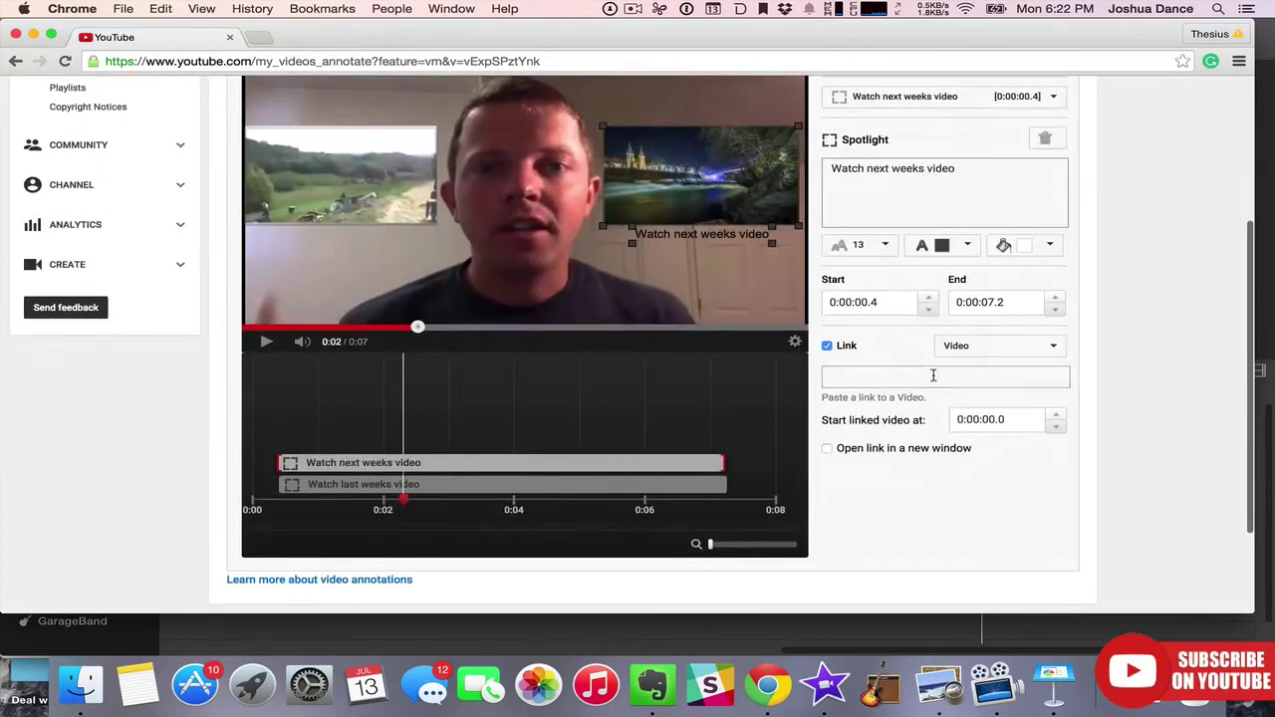
pyautogui.click(899, 374)
pyautogui.press('super+v')
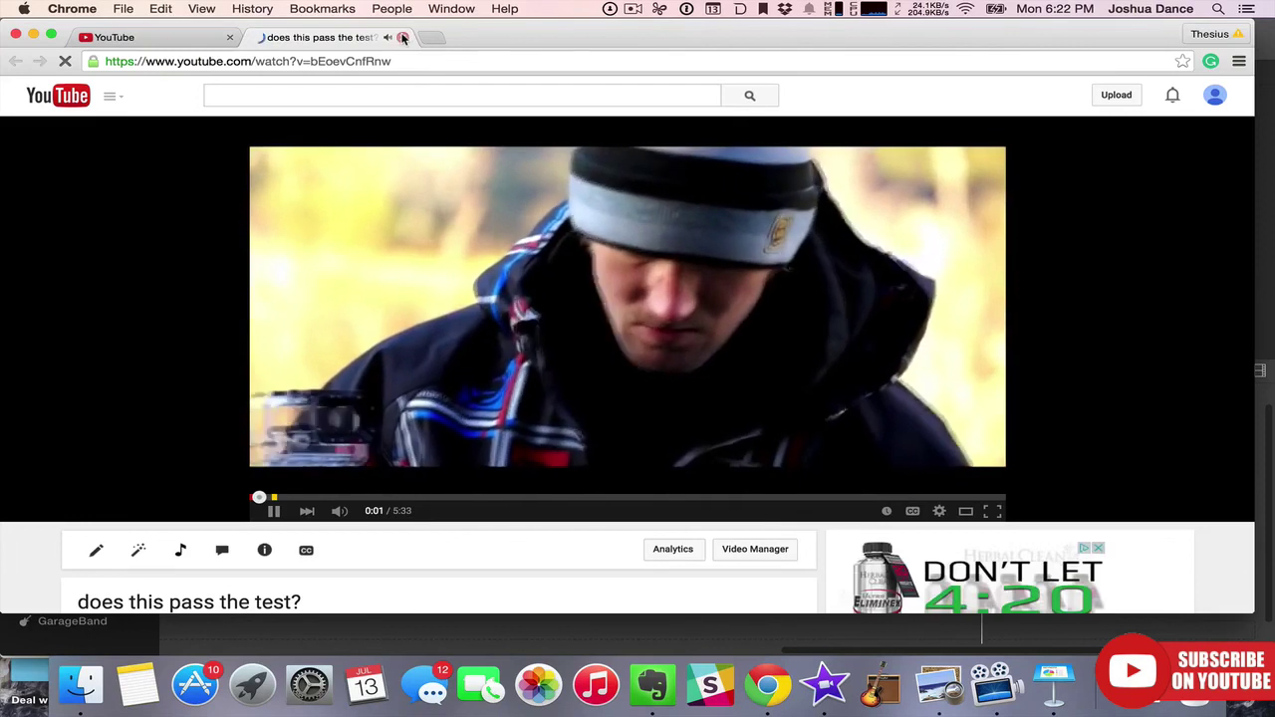
pyautogui.click(404, 37)
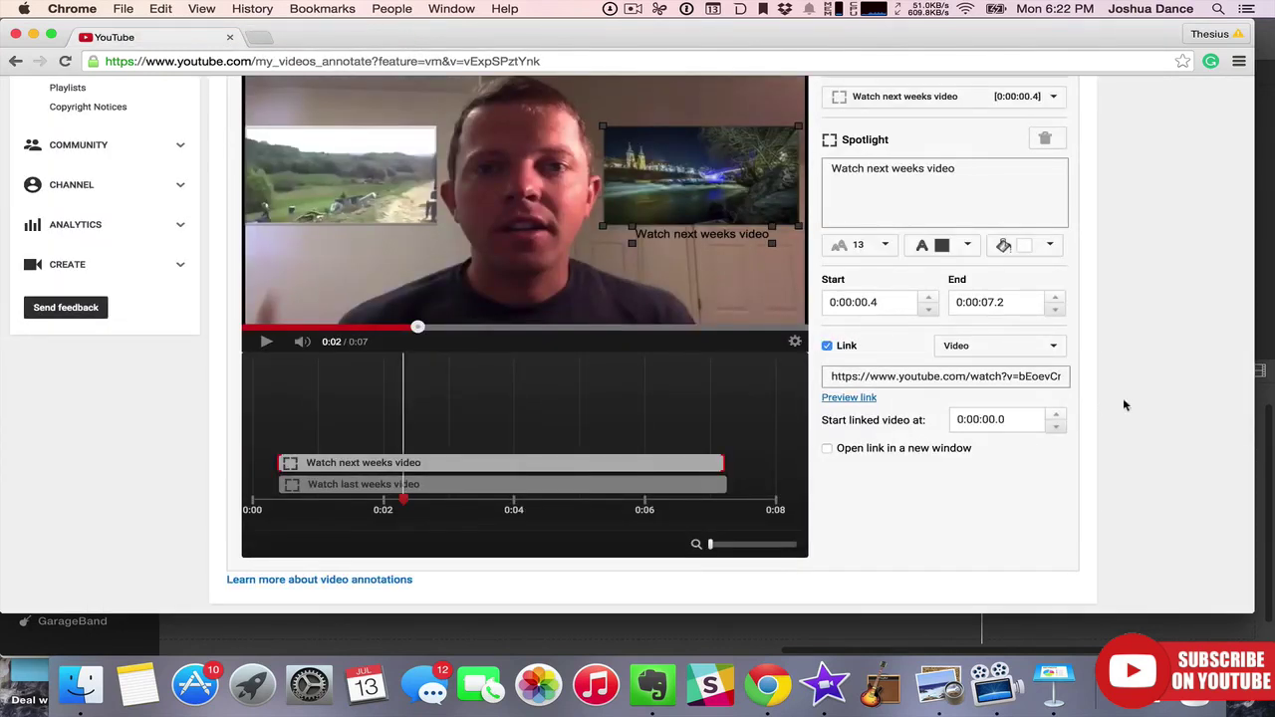
pyautogui.scroll(5, 1126, 401)
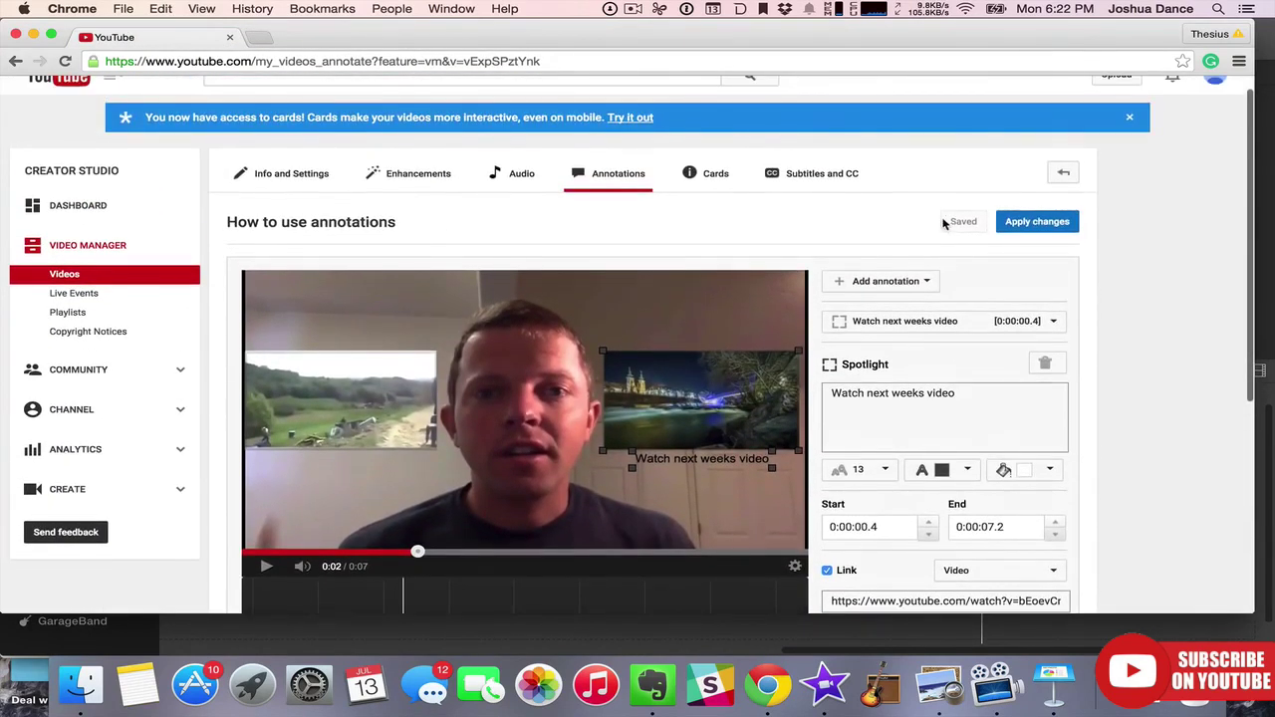
# Apply the annotation changes so the editor reports Changes applied.
pyautogui.click(1046, 229)
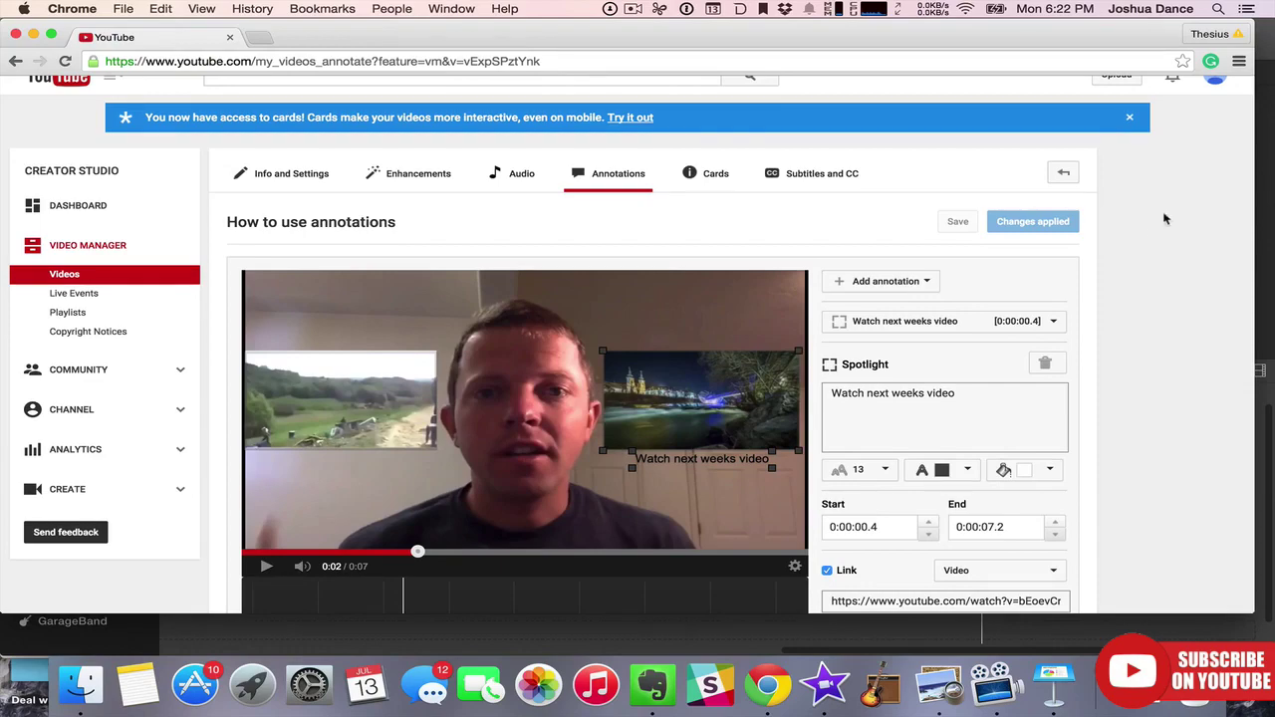
# Open the How to use annotations watch page and follow its Watch last weeks video link.
pyautogui.click(1063, 171)
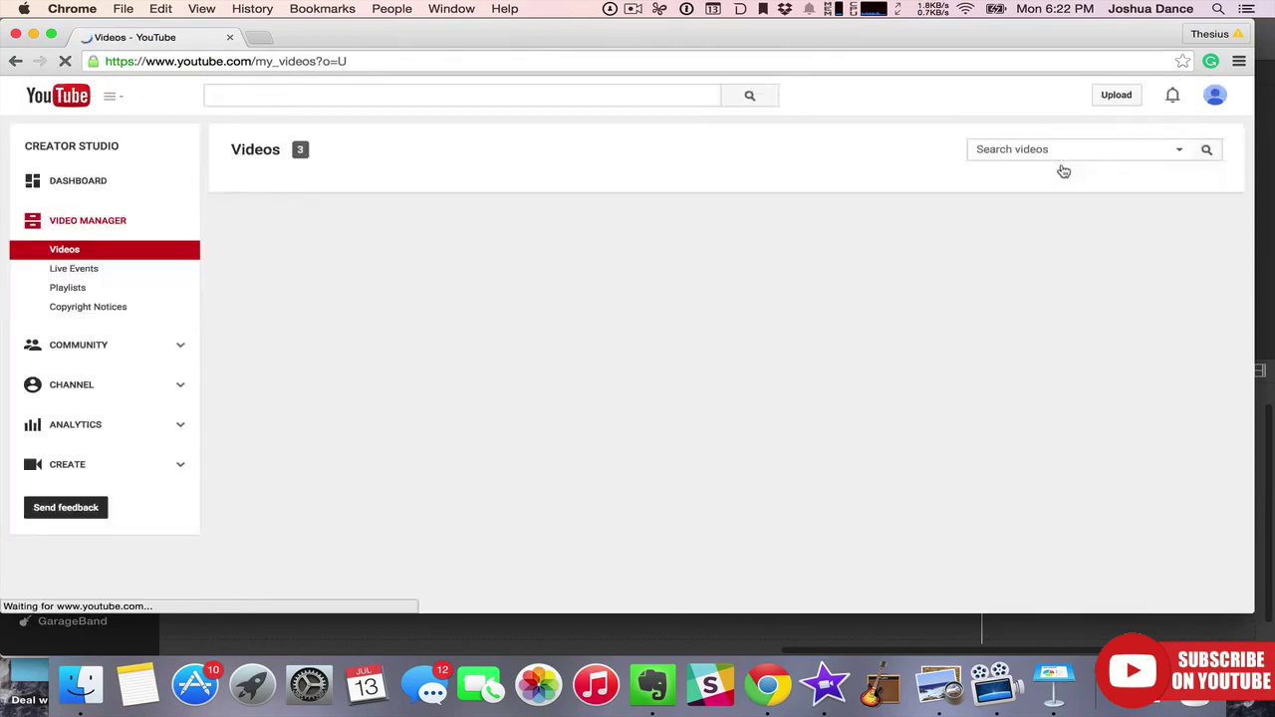
pyautogui.click(409, 230)
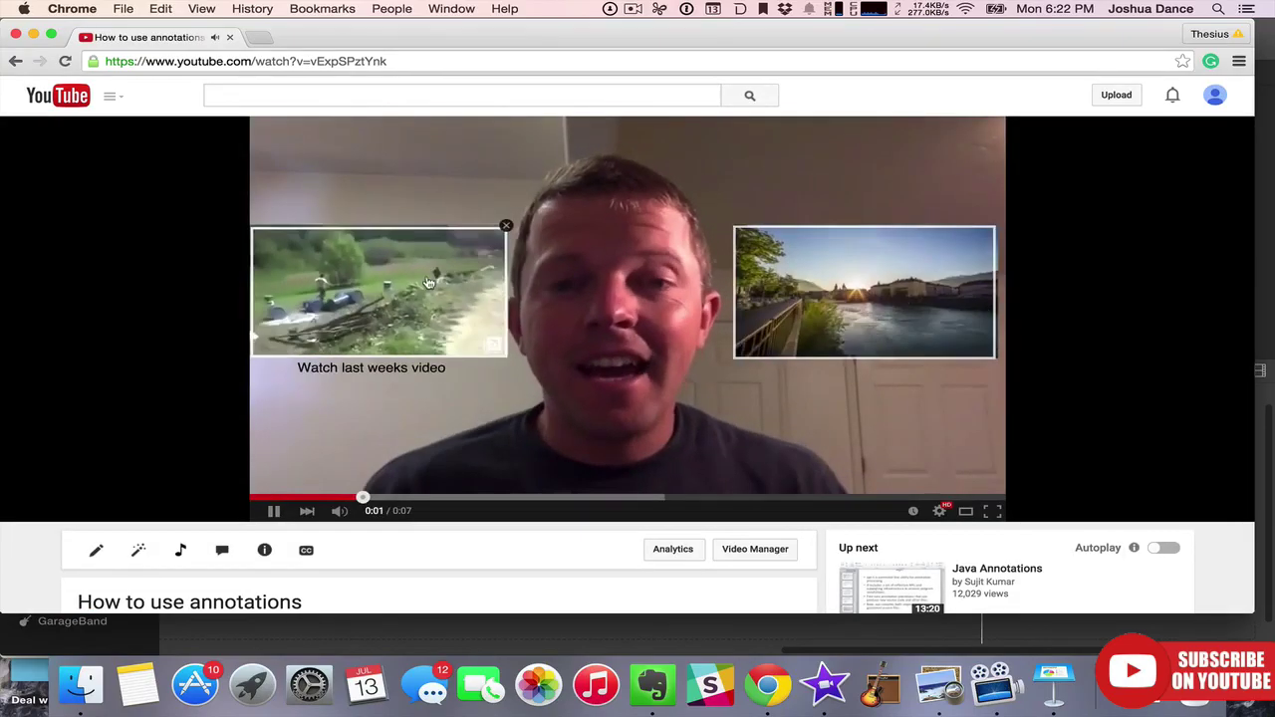
pyautogui.click(429, 292)
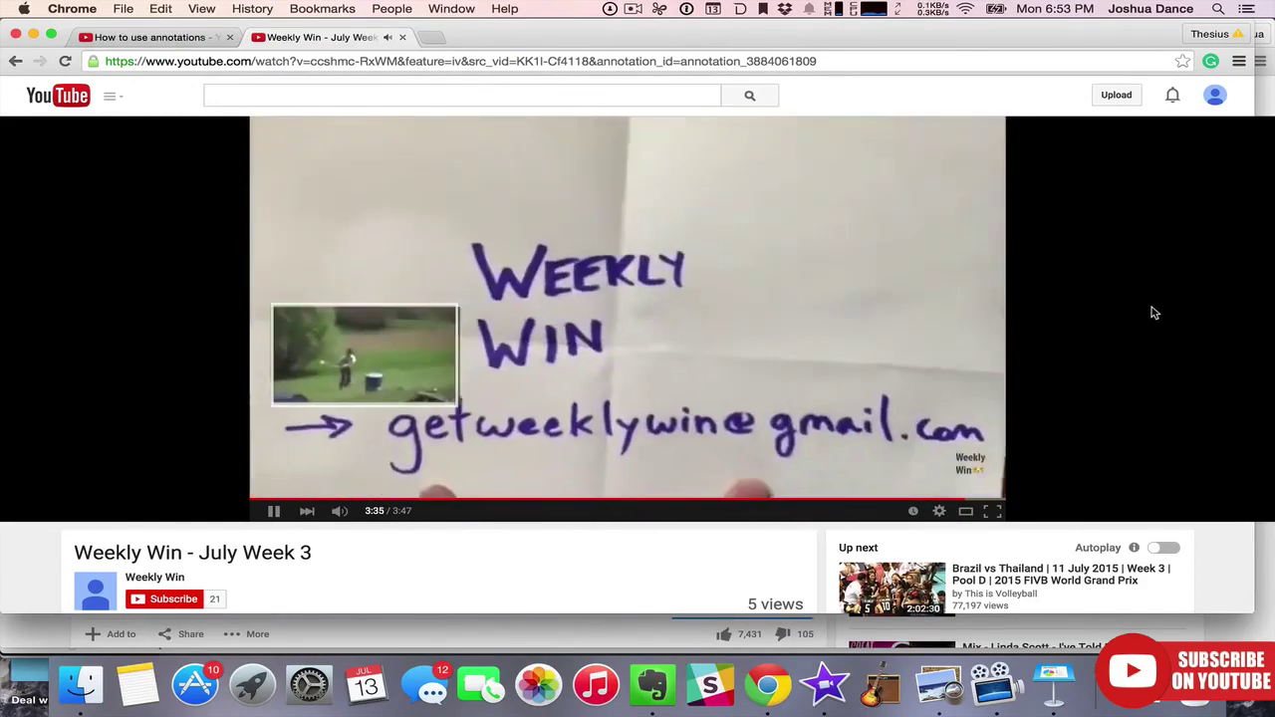
# Return to the How to use annotations video showing its two picture-in-picture clips.
pyautogui.moveTo(342, 362)
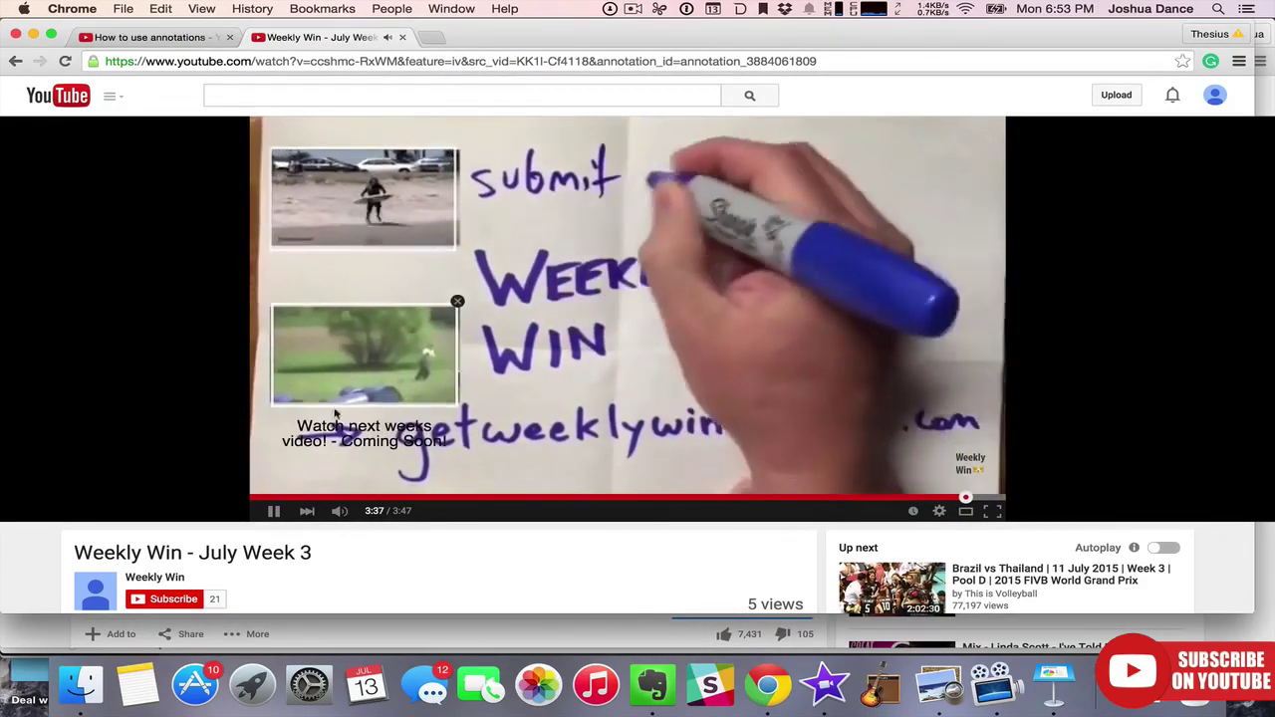